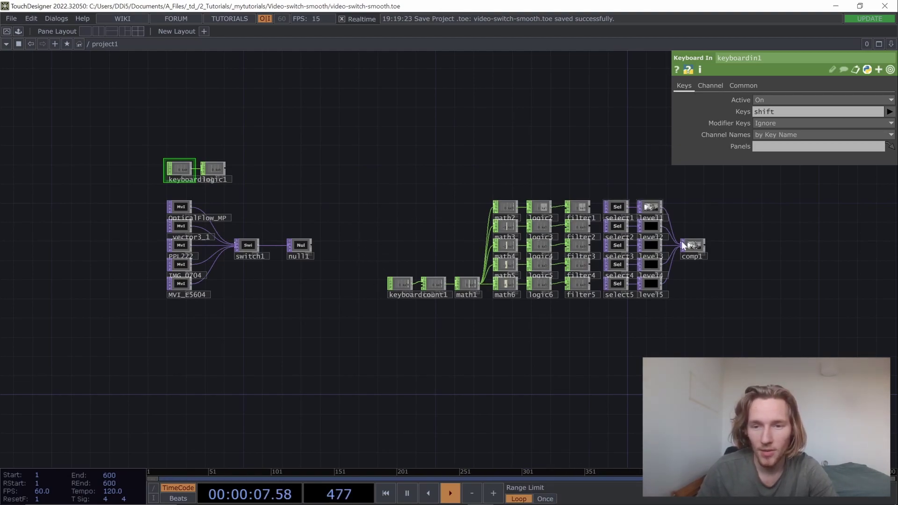
- Test the existing clip crossfade with Shift, then turn off the movie clips' live previews
scroll(693, 249, up, 10)
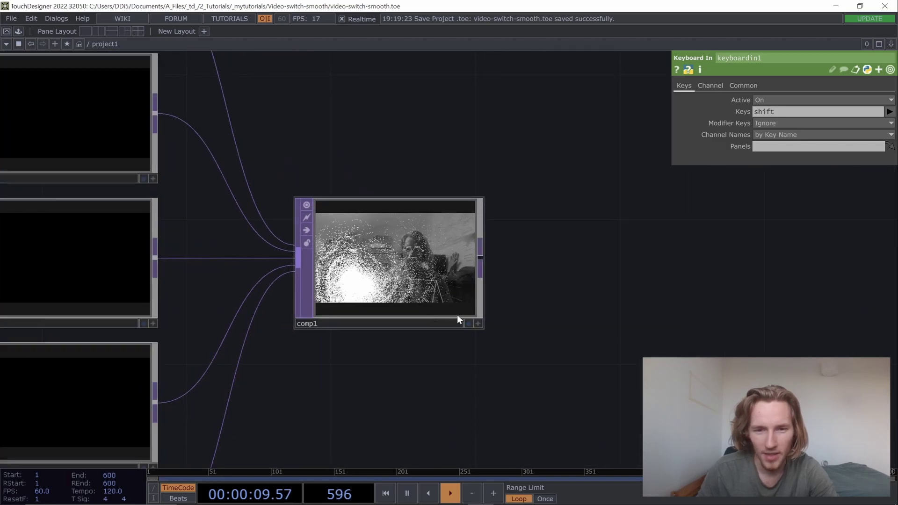
scroll(414, 310, up, 5)
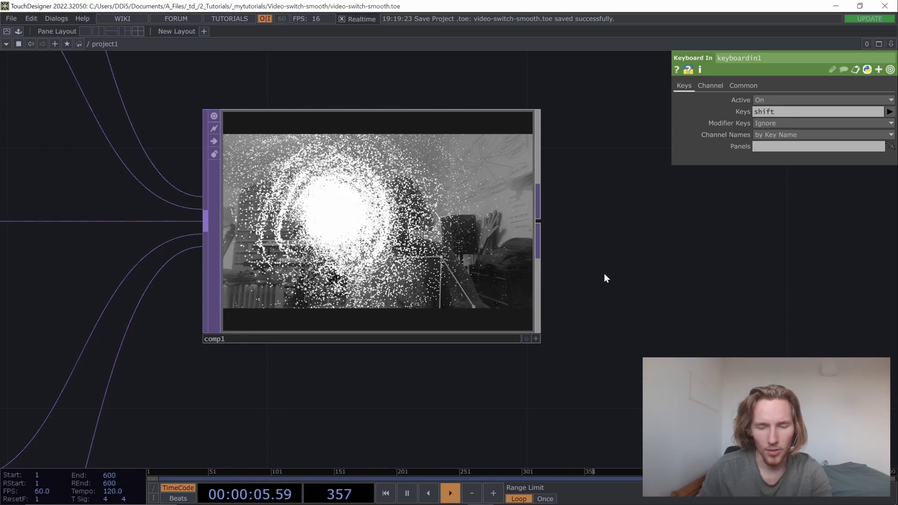
scroll(580, 279, down, 5)
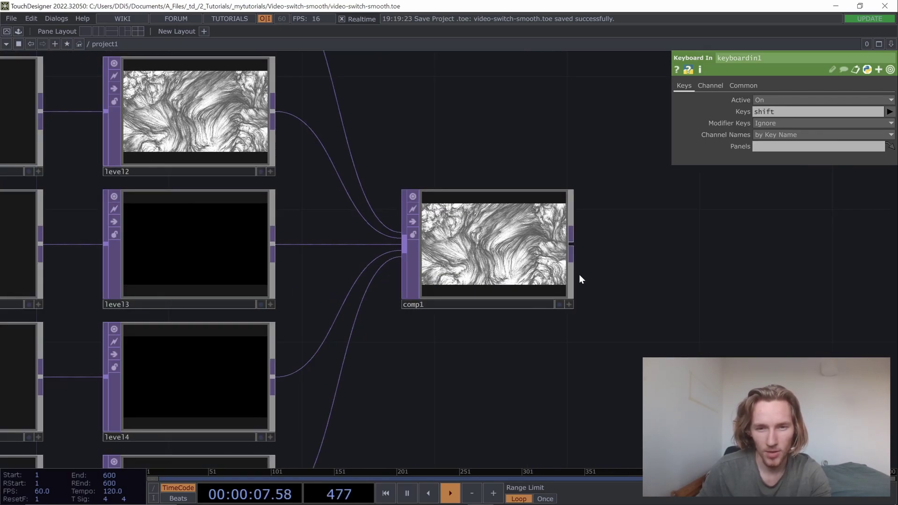
key(shift)
key(shift)
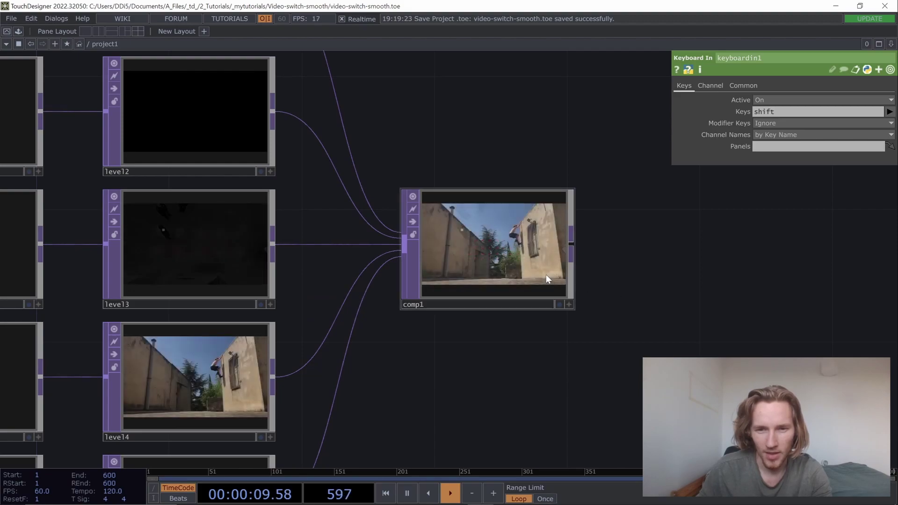
scroll(550, 272, up, 4)
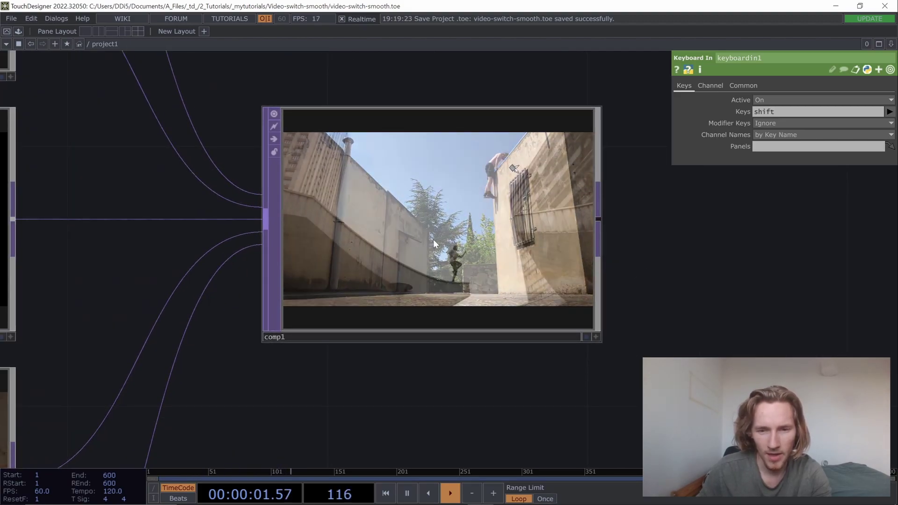
key(shift)
scroll(627, 326, down, 4)
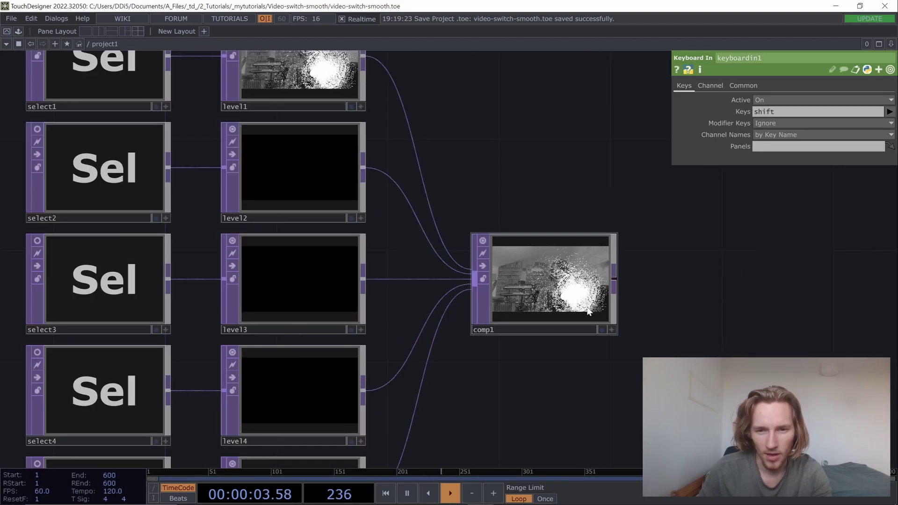
scroll(528, 232, down, 5)
scroll(535, 245, up, 4)
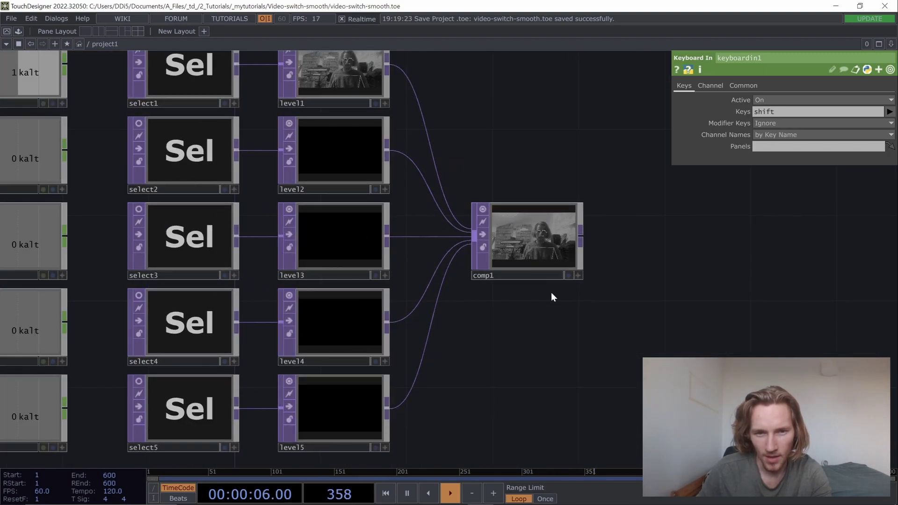
scroll(549, 291, down, 6)
scroll(367, 310, up, 3)
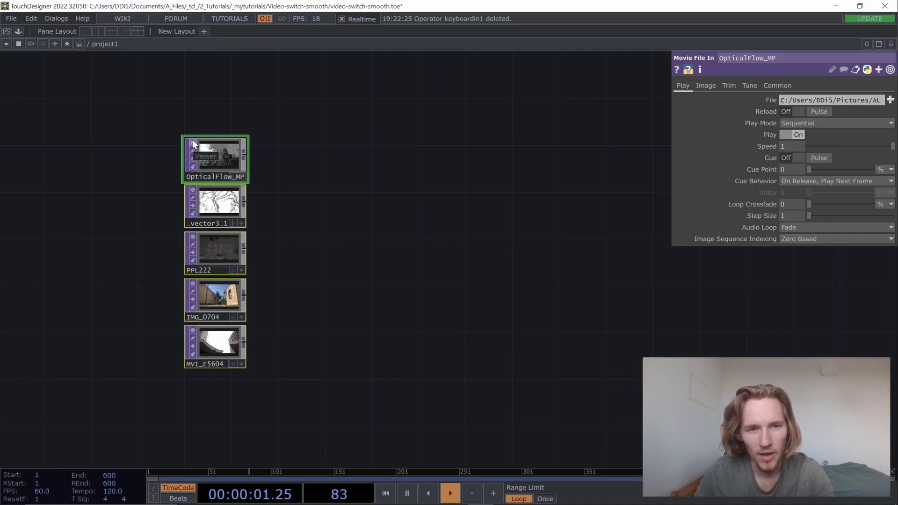
click(193, 141)
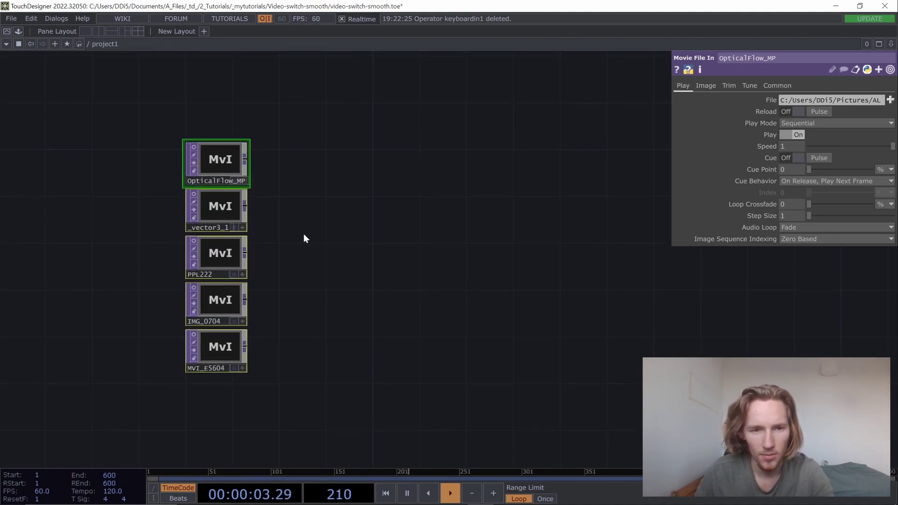
- Add a Switch TOP, switch1, beside the five movie clips
key(Tab)
text(s)
click(190, 116)
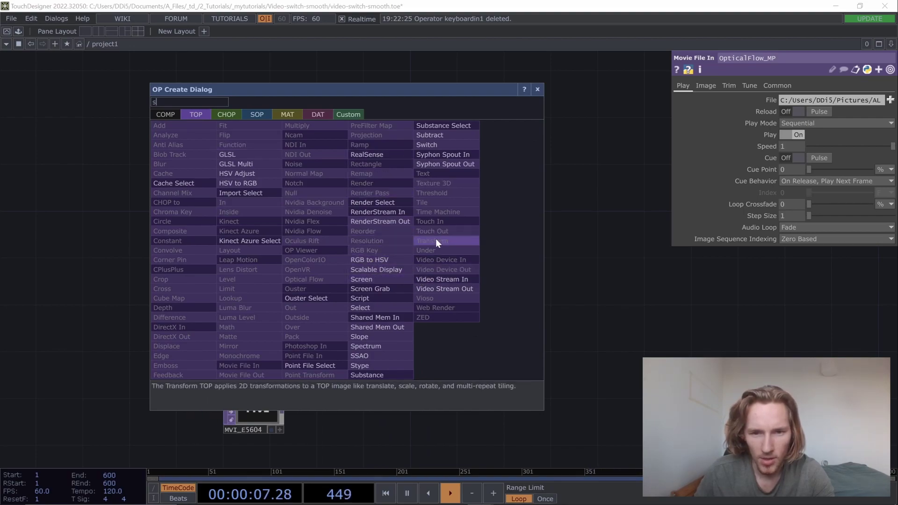
click(432, 145)
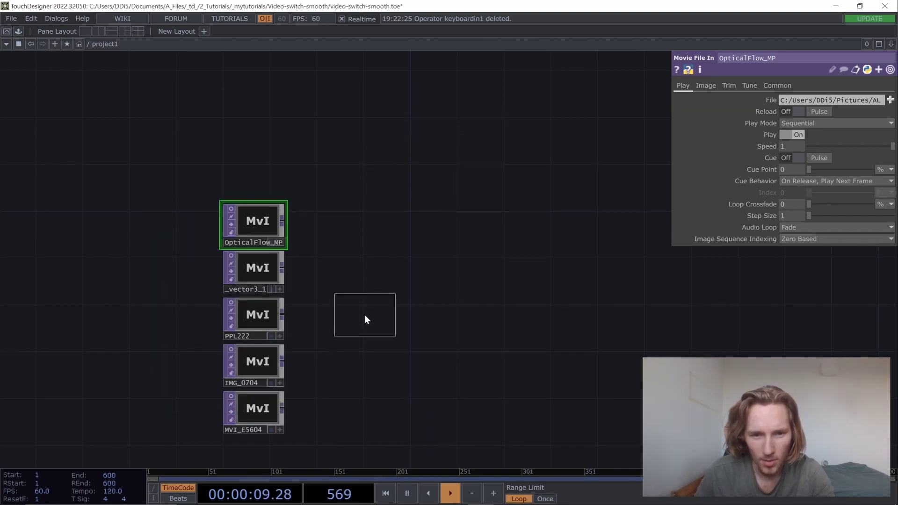
click(363, 315)
- Wire OpticalFlow_MP, _vector3_1, PPL222, IMG_0704 and MVI_E5604 into switch1 as inputs 0–4
drag(283, 221, 326, 314)
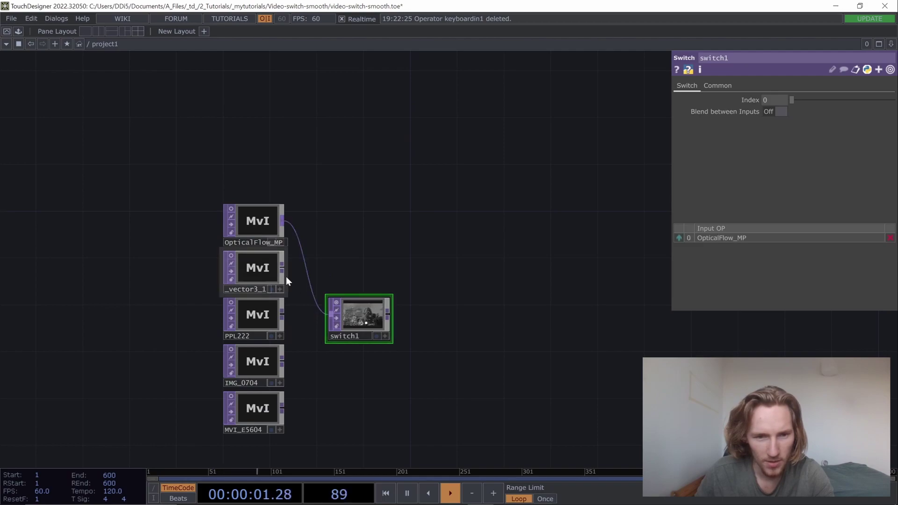
drag(282, 268, 326, 318)
drag(284, 361, 327, 319)
drag(283, 407, 330, 336)
drag(417, 180, 469, 233)
key(Tab)
- Add a Keyboard In CHOP, keyboardin1, above the movie clips
text(k)
click(348, 102)
click(425, 286)
click(394, 179)
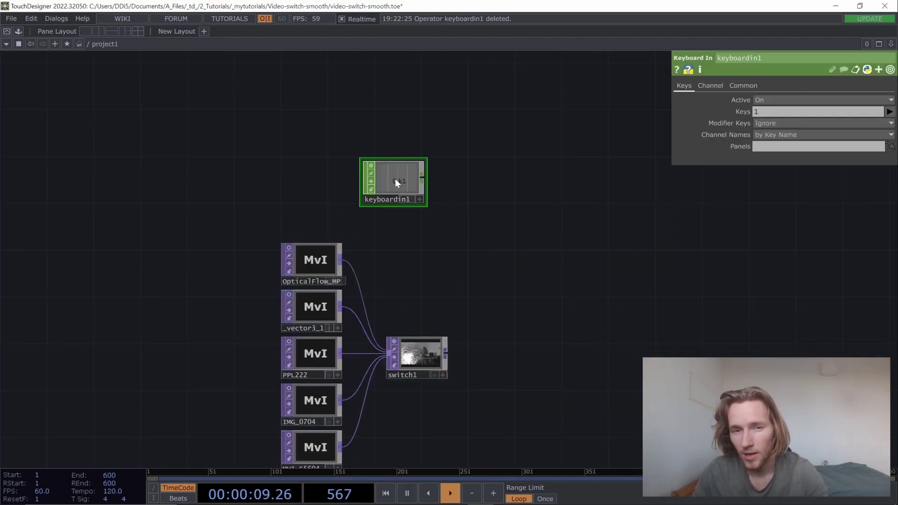
drag(396, 182, 407, 169)
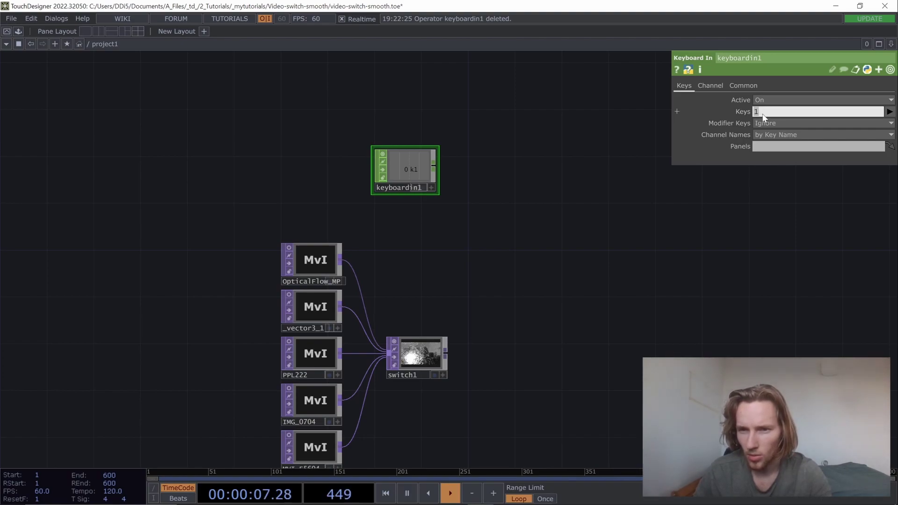
- Set keyboardin1's Keys parameter to alt so it outputs a kalt channel
text(ctrl)
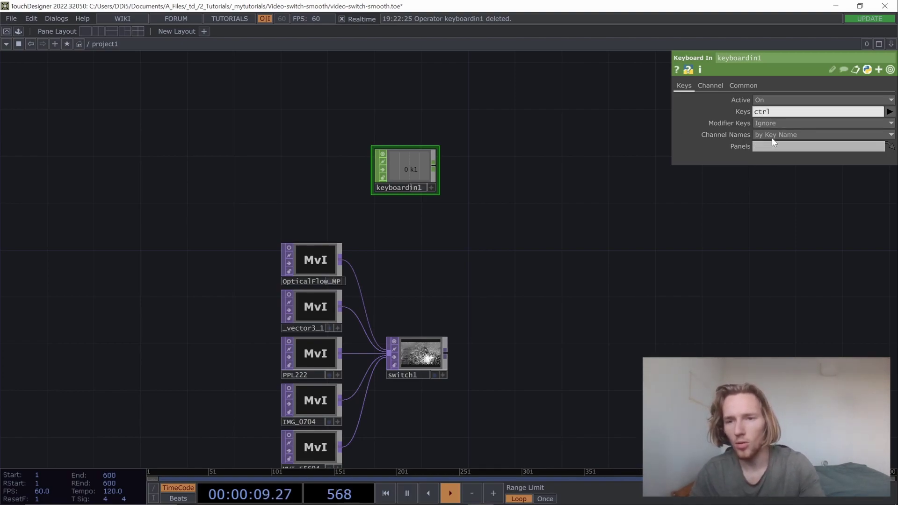
click(759, 111)
text(shift)
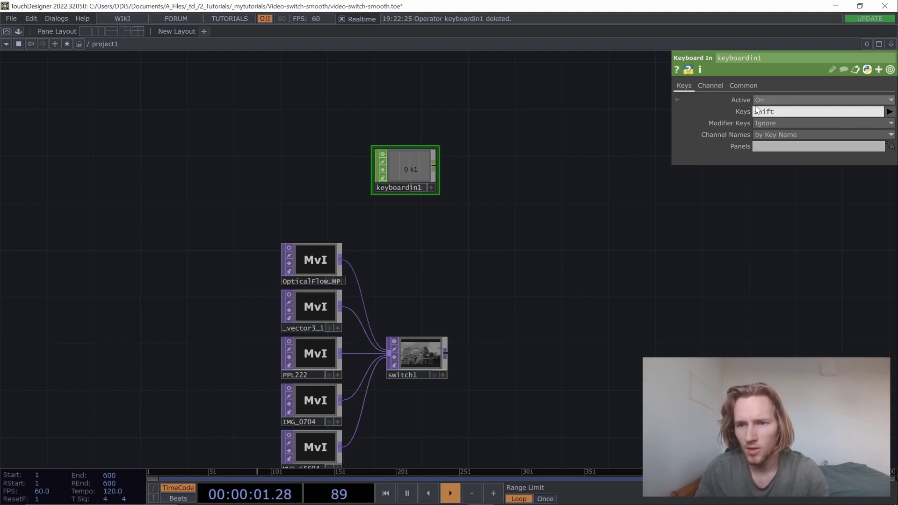
key(BackSpace)
key(BackSpace)
key(BackSpace)
key(BackSpace)
key(BackSpace)
text(alt)
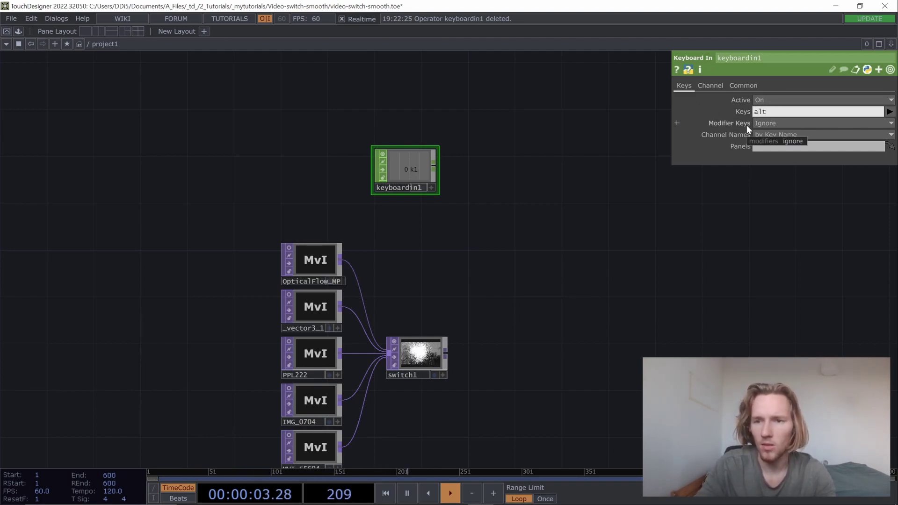
key(Return)
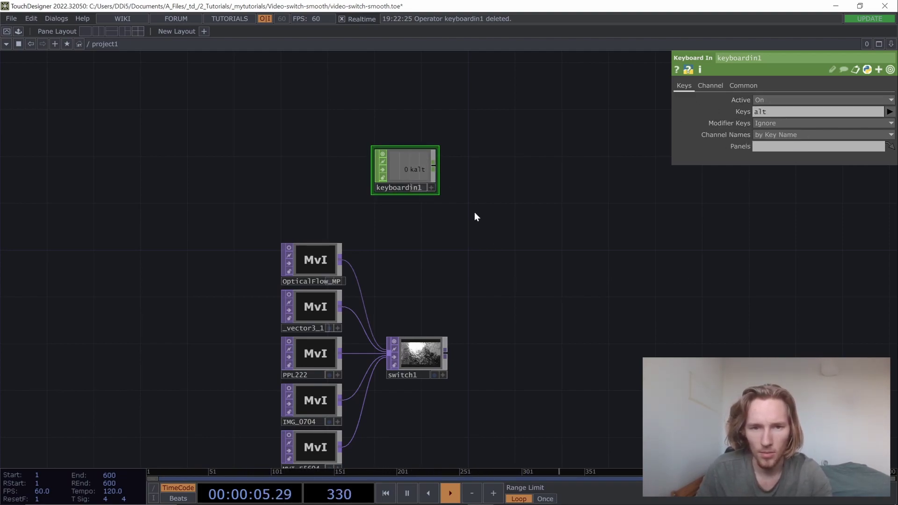
drag(515, 276, 495, 249)
- Add a Count CHOP, count1, wired after keyboardin1
click(413, 140)
click(486, 150)
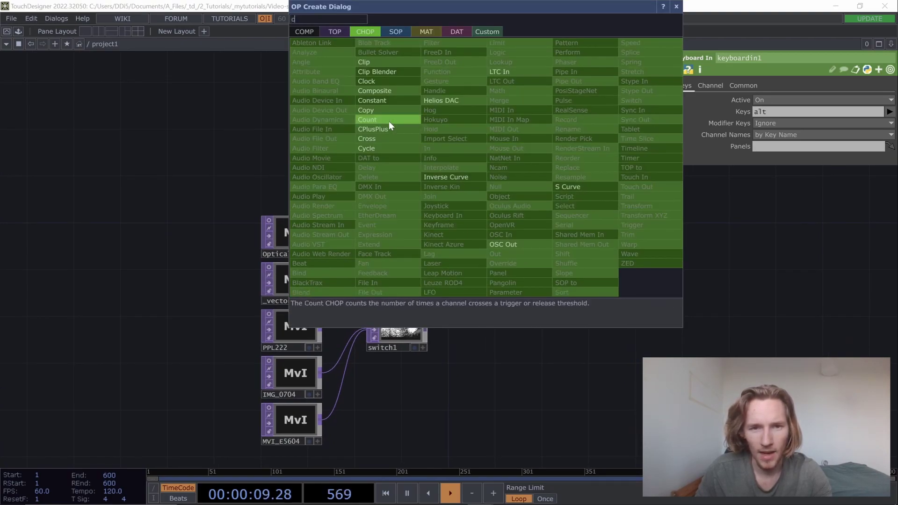
click(380, 120)
click(465, 144)
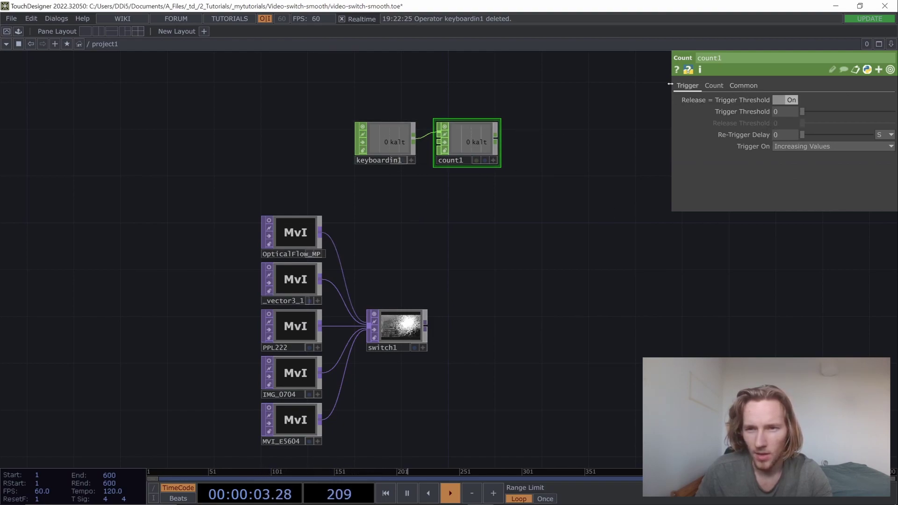
- Set count1's Limit to Loop Min/Max with a Limit Maximum of 4
click(713, 85)
click(841, 100)
click(800, 122)
click(788, 123)
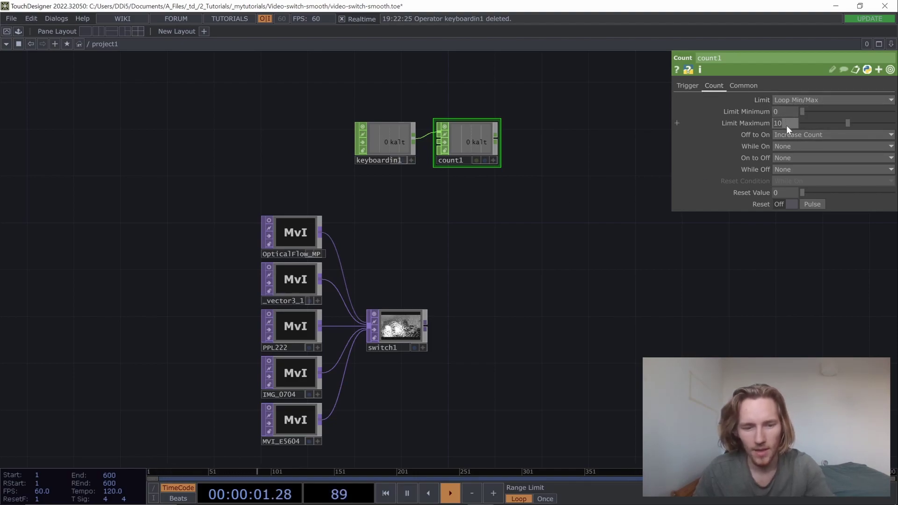
text(5)
key(Return)
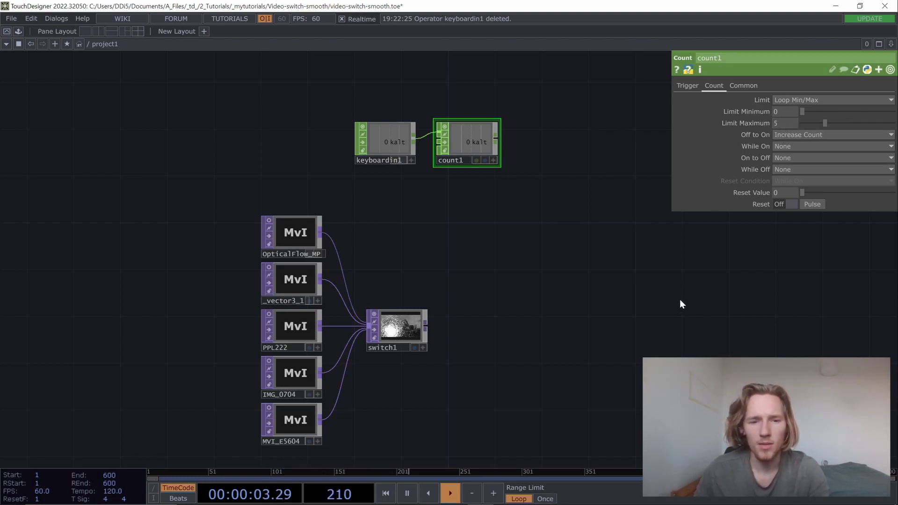
click(781, 124)
text(4)
key(Return)
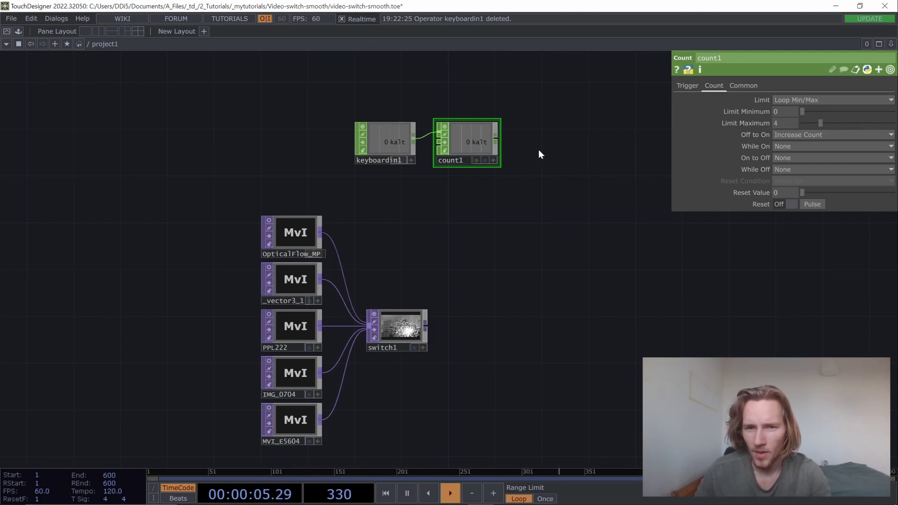
- Export count1's kalt channel to switch1's Index parameter
scroll(474, 139, up, 2)
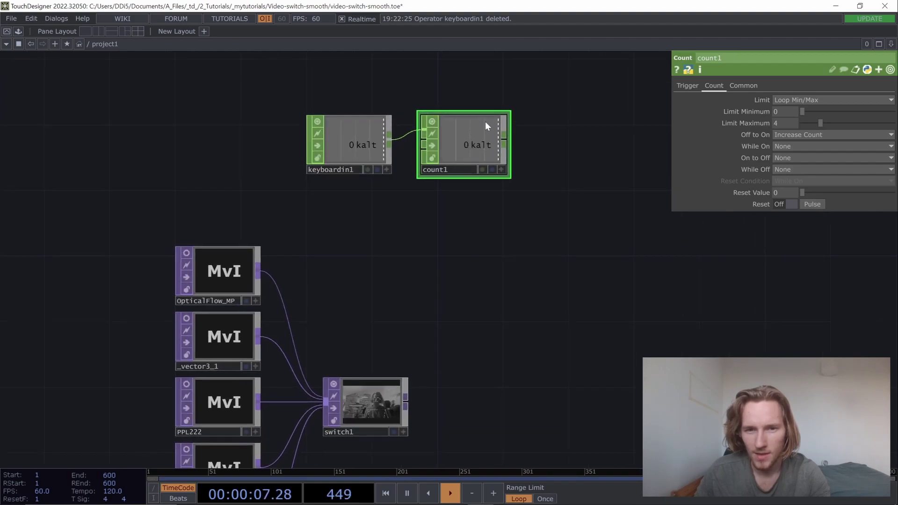
click(372, 395)
drag(566, 317, 484, 158)
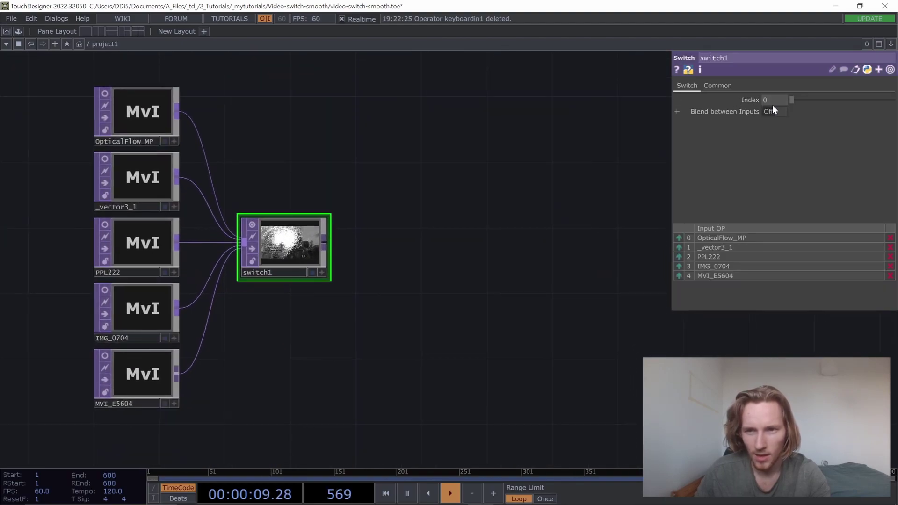
drag(516, 273, 553, 359)
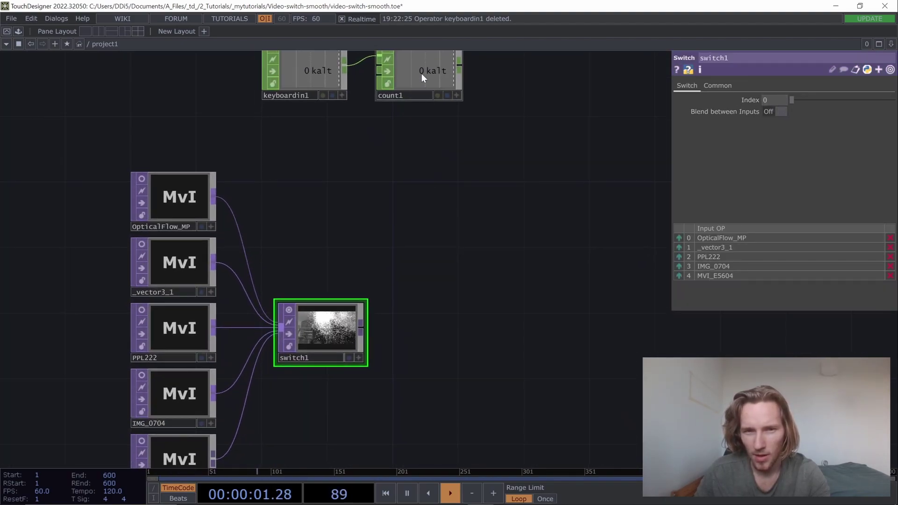
click(422, 75)
drag(438, 188, 455, 168)
scroll(449, 196, down, 2)
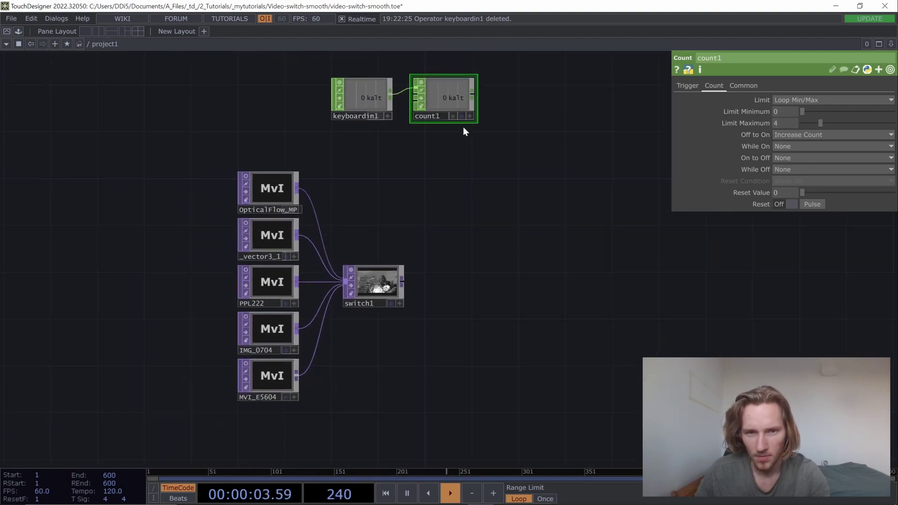
click(399, 283)
drag(444, 96, 771, 100)
click(756, 94)
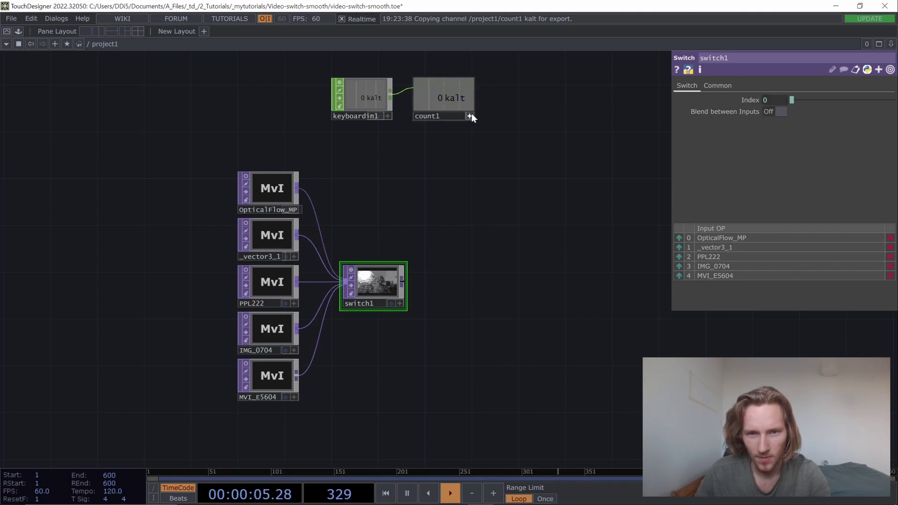
- Move keyboardin1 and count1 together above the movie nodes
click(276, 192)
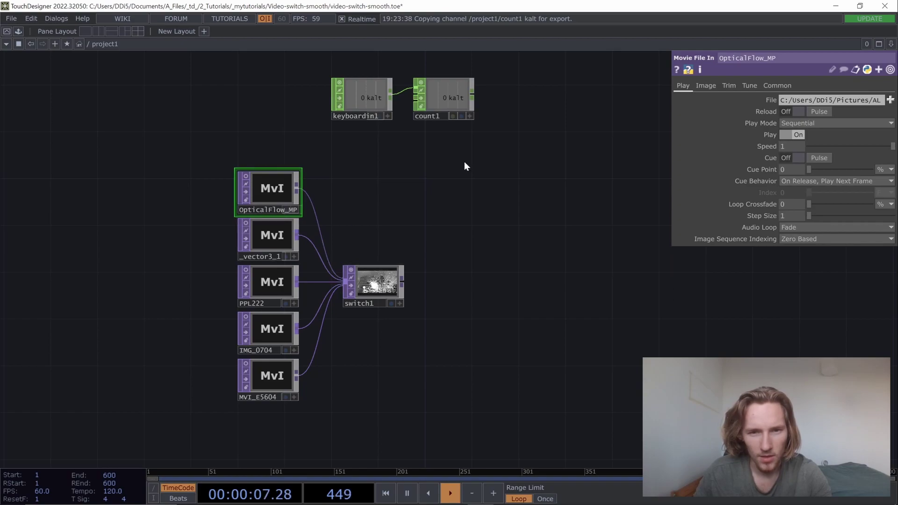
scroll(369, 283, up, 5)
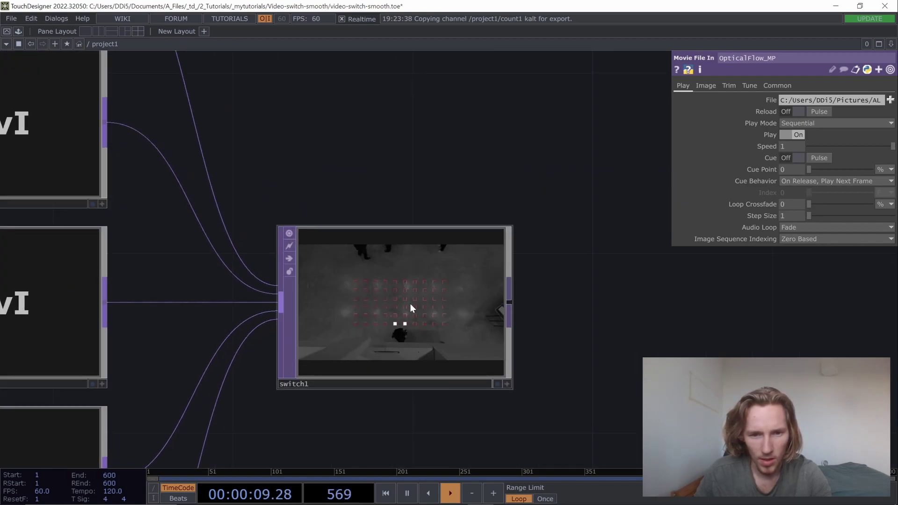
scroll(409, 298, down, 4)
scroll(467, 306, down, 3)
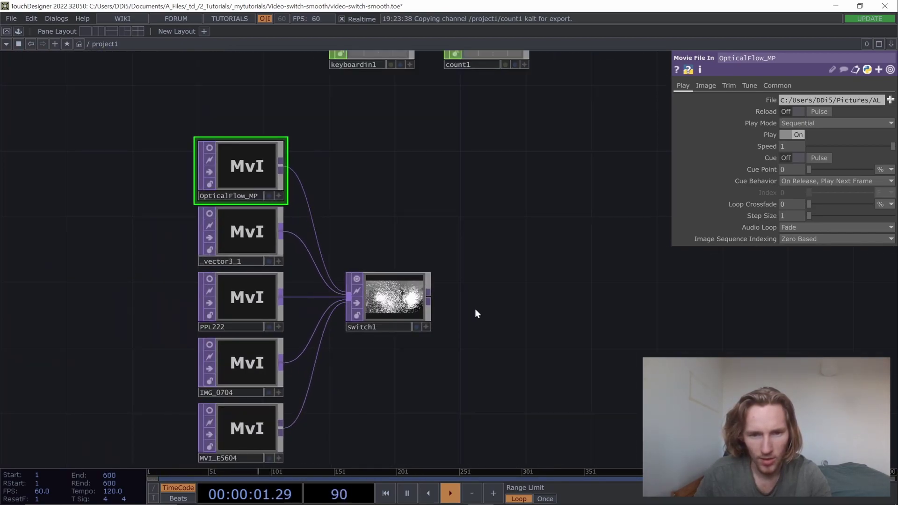
scroll(352, 277, down, 3)
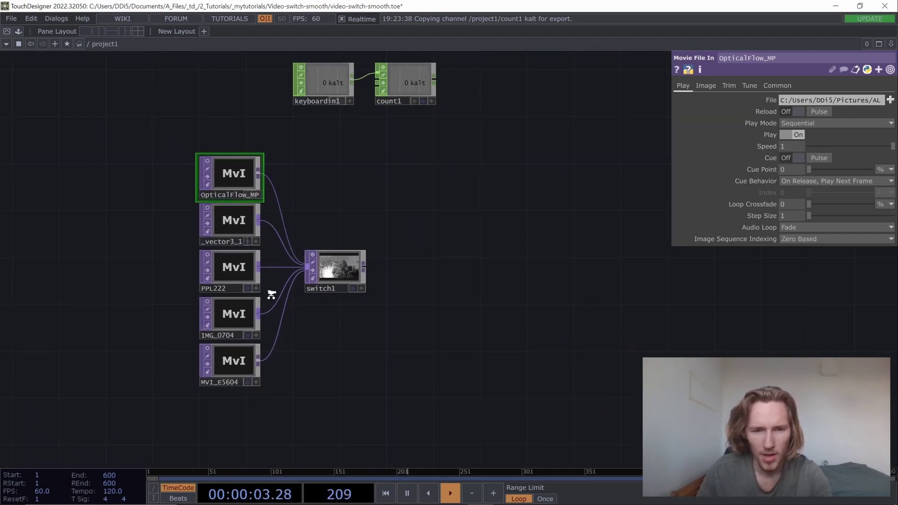
scroll(270, 295, down, 3)
right_drag(394, 185, 299, 138)
drag(322, 147, 256, 155)
scroll(327, 294, up, 5)
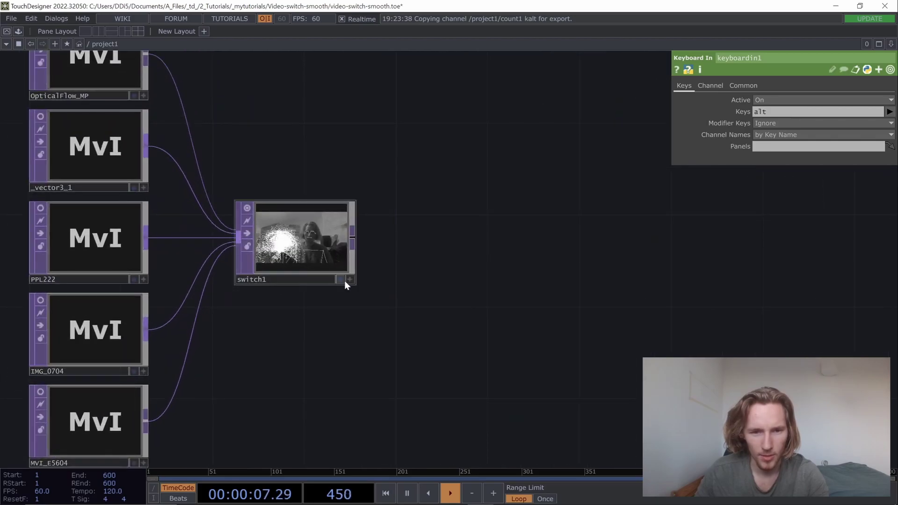
- Preview switch1 as the network background and press Alt to switch to the next video
click(341, 280)
key(alt)
key(alt)
key(alt)
drag(423, 314, 282, 293)
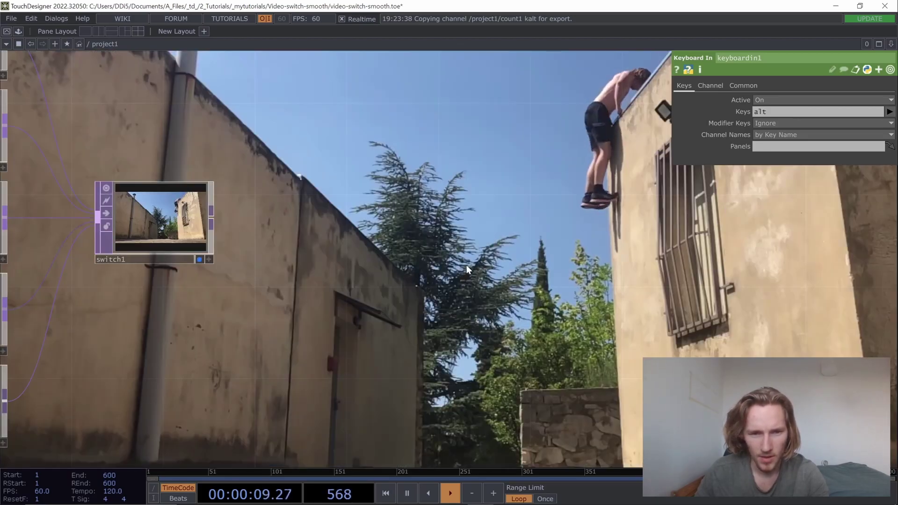
scroll(467, 266, down, 6)
scroll(359, 265, up, 3)
click(366, 262)
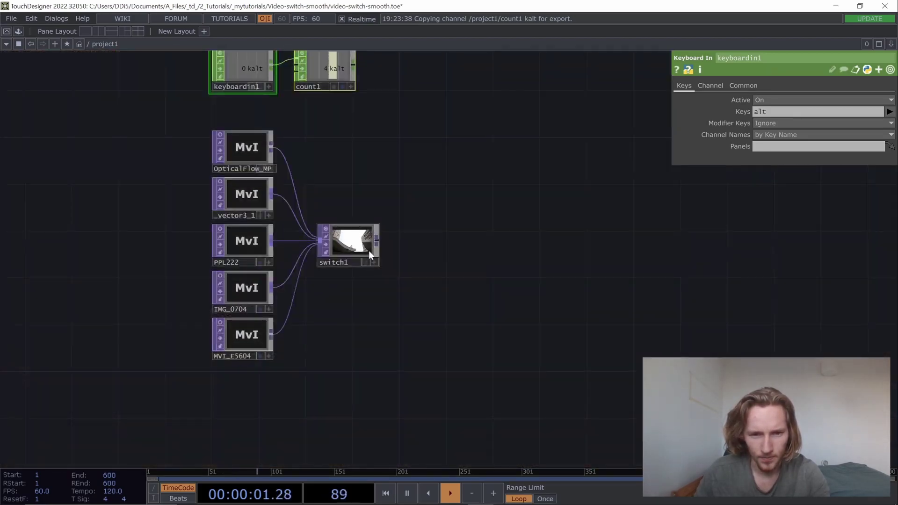
- Pull a new connection from switch1, then cancel the operator creation window
drag(376, 241, 441, 259)
text(m)
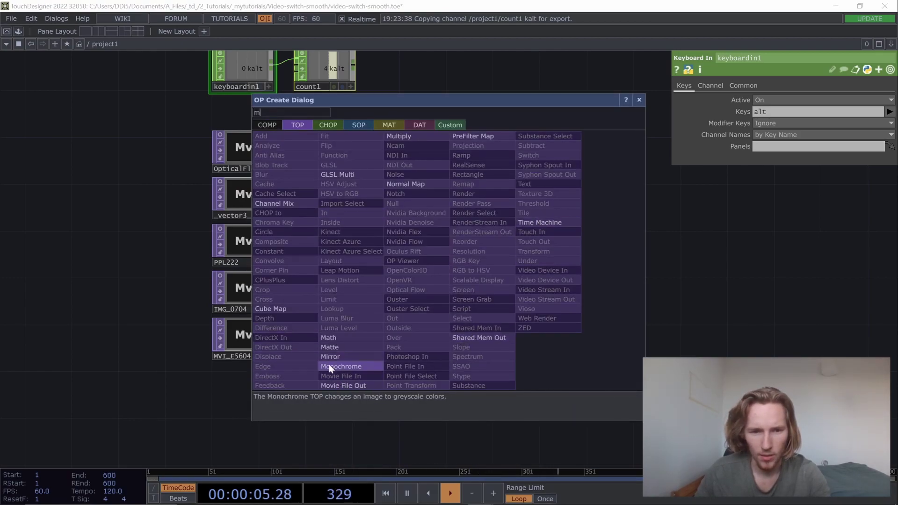
click(638, 102)
drag(299, 205, 314, 256)
scroll(274, 260, down, 1)
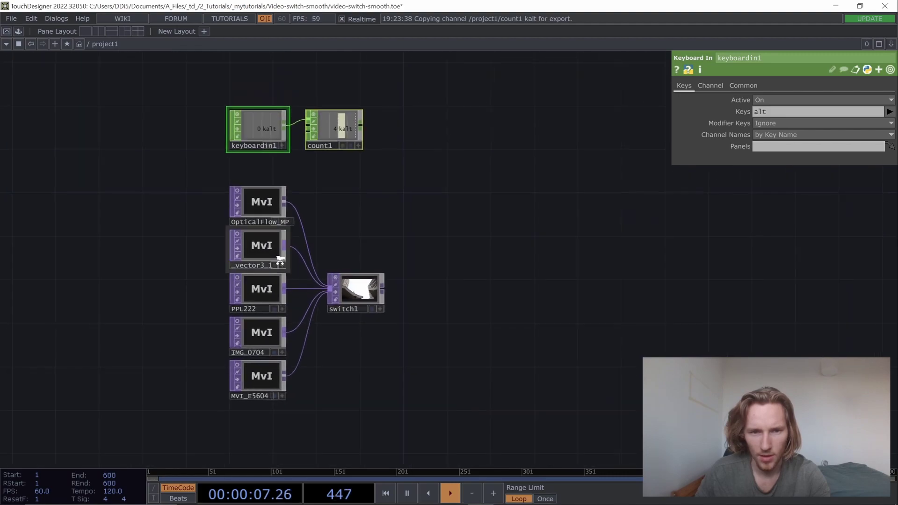
scroll(275, 259, down, 2)
- Select only switch1 and delete it, leaving the five movie clips unwired
key(ctrl+a)
drag(426, 225, 222, 364)
drag(366, 244, 336, 321)
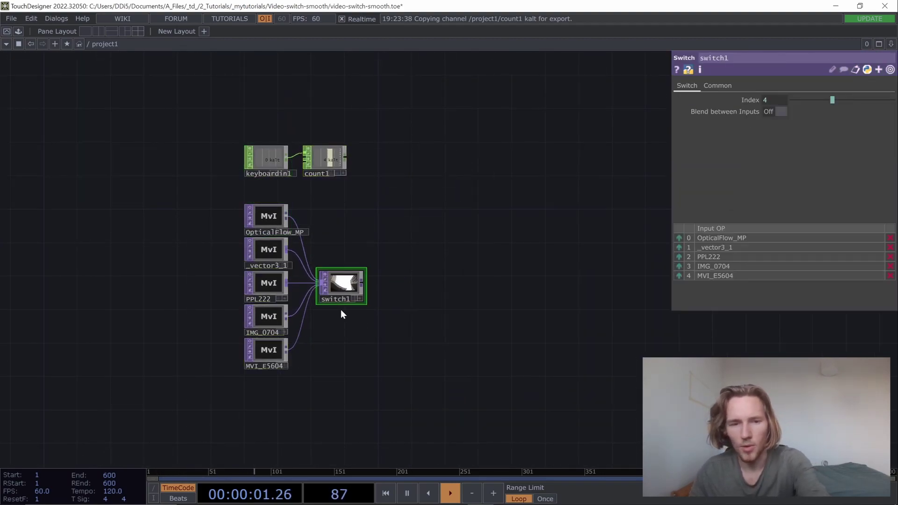
key(Delete)
scroll(299, 240, up, 5)
scroll(122, 138, down, 2)
scroll(122, 139, down, 3)
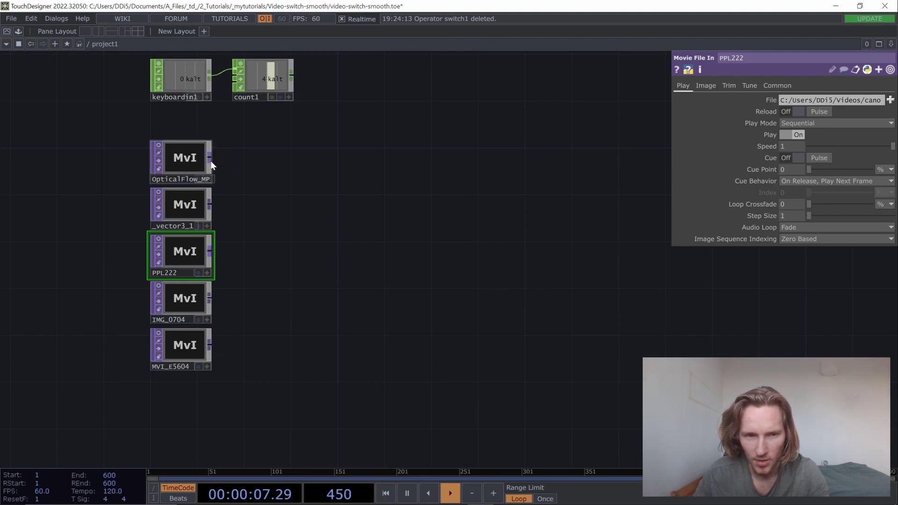
- Add a Math CHOP, math1, after count1 with a Post-Add of 1
drag(276, 177, 310, 228)
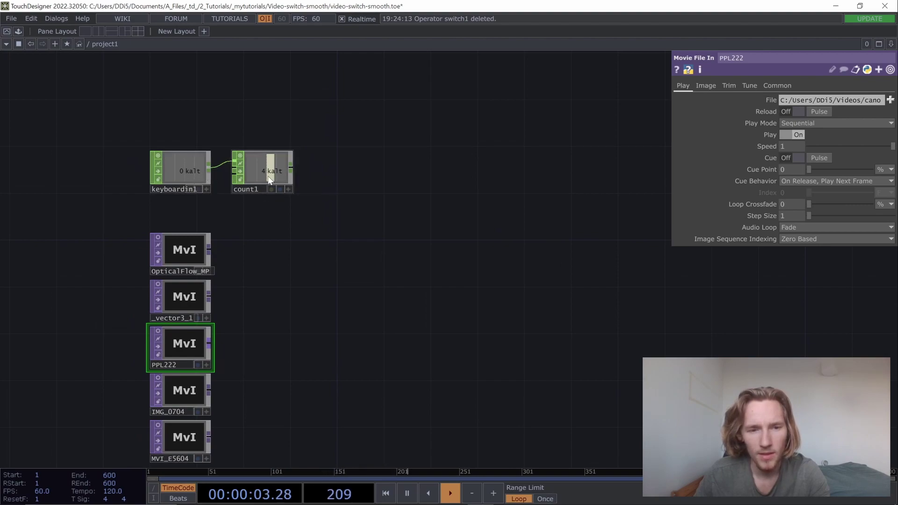
drag(301, 206, 248, 286)
click(237, 249)
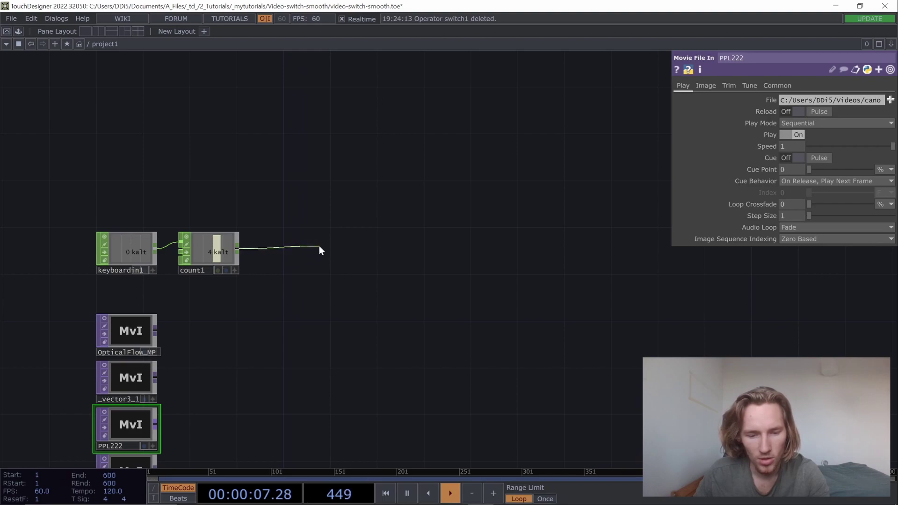
click(319, 245)
click(332, 170)
click(287, 249)
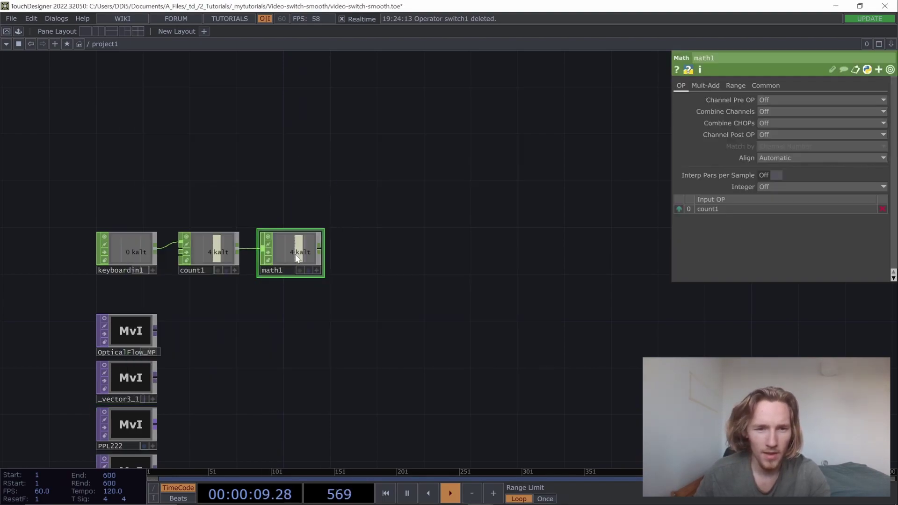
click(705, 86)
text(1)
key(Return)
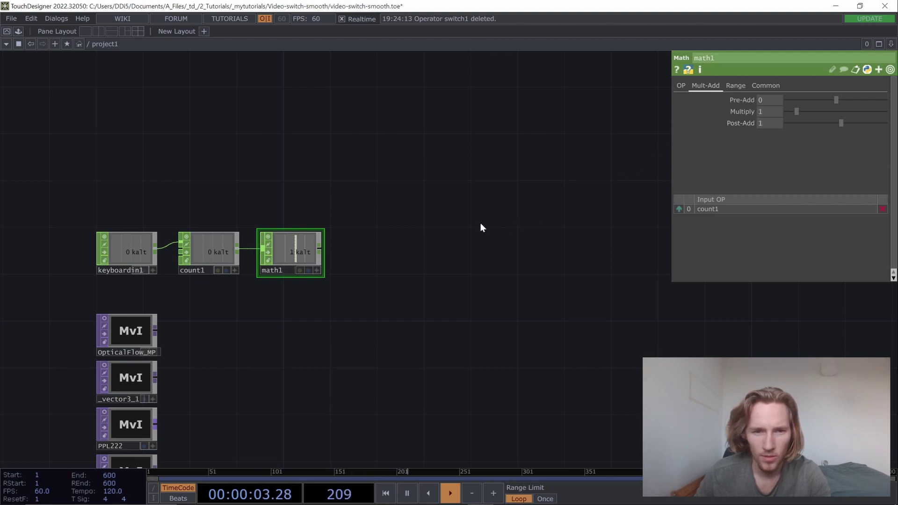
drag(328, 258, 377, 159)
- Add math2 wired from math1 and paste a copy of it as math3
click(369, 99)
click(383, 108)
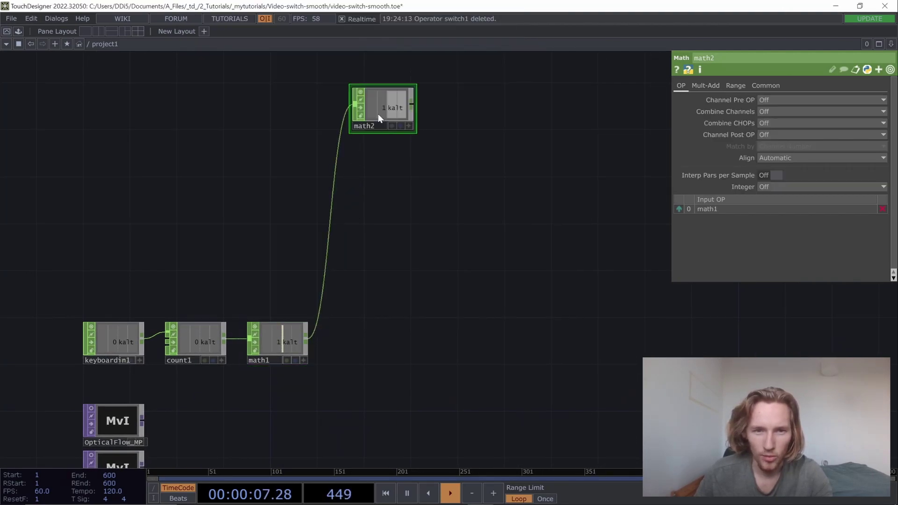
drag(378, 117, 366, 164)
key(ctrl+c)
key(ctrl+v)
key(ctrl+v)
key(ctrl+v)
key(ctrl+v)
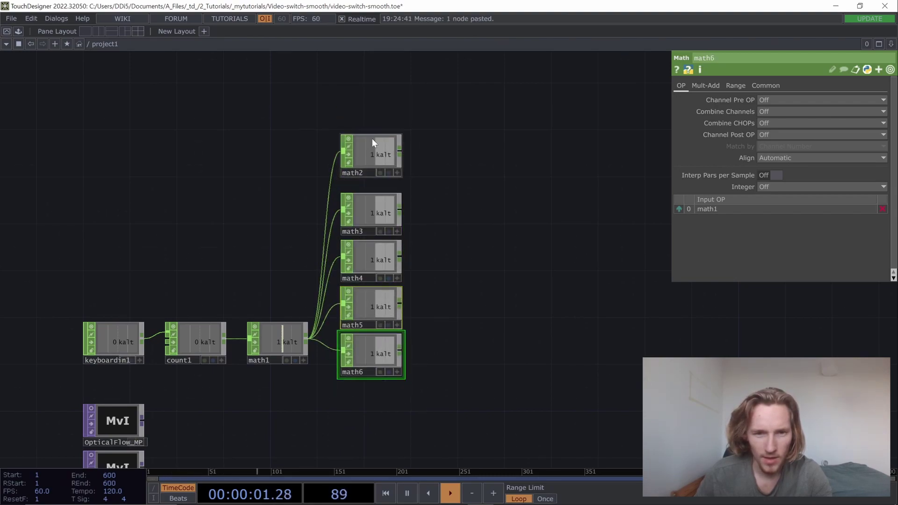
drag(371, 146, 372, 159)
- Set math2's Post-Add to -1 and math3's Post-Add to -2
click(705, 86)
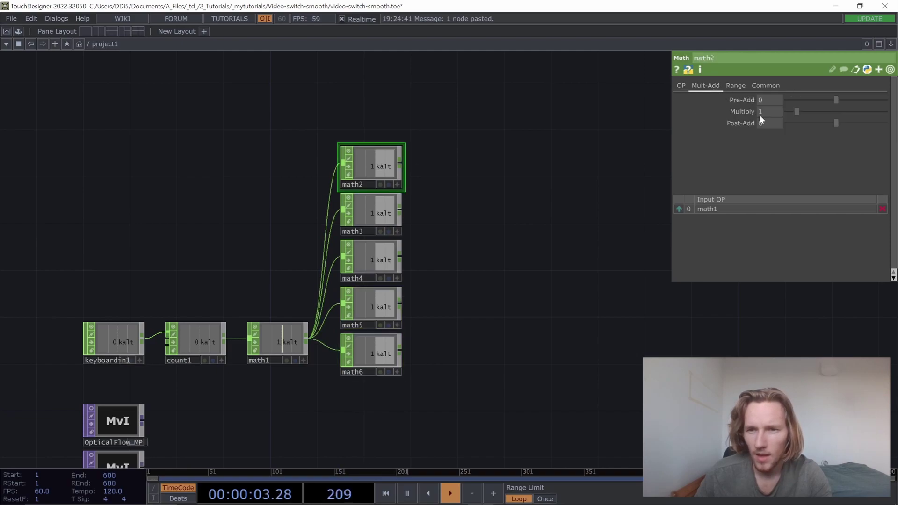
drag(770, 123, 764, 124)
mouse_move(765, 124)
middle_down()
mouse_move(771, 114)
mouse_move(760, 114)
middle_up()
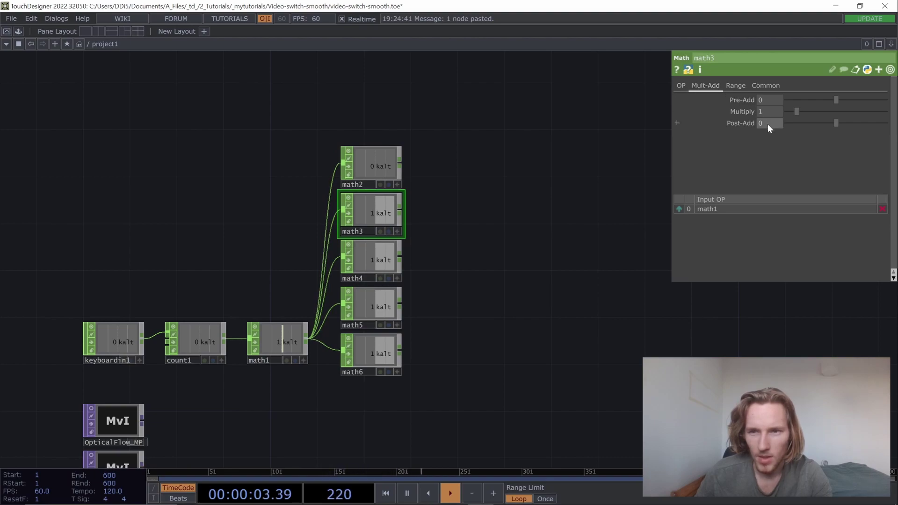
middle_drag(767, 124, 760, 114)
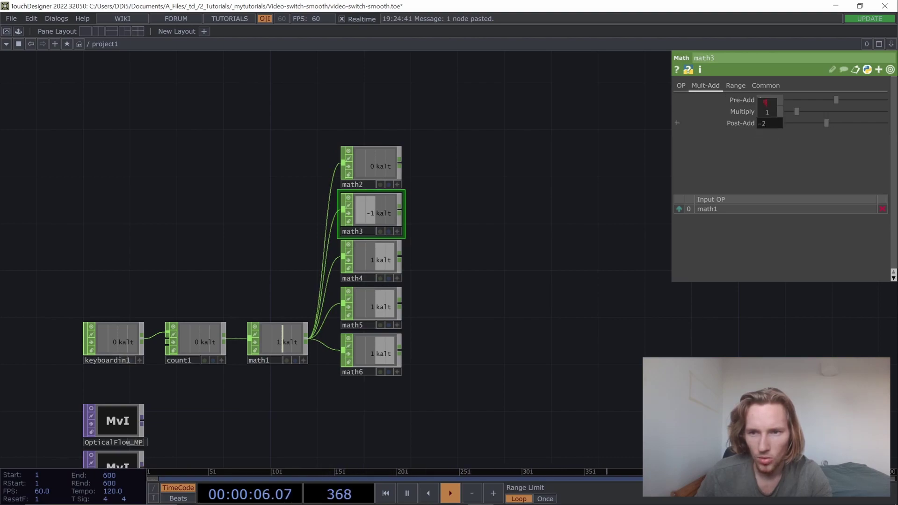
- Give math4 and math5 further negative Post-Add offsets and math6 a Post-Add of -5
click(372, 251)
click(706, 85)
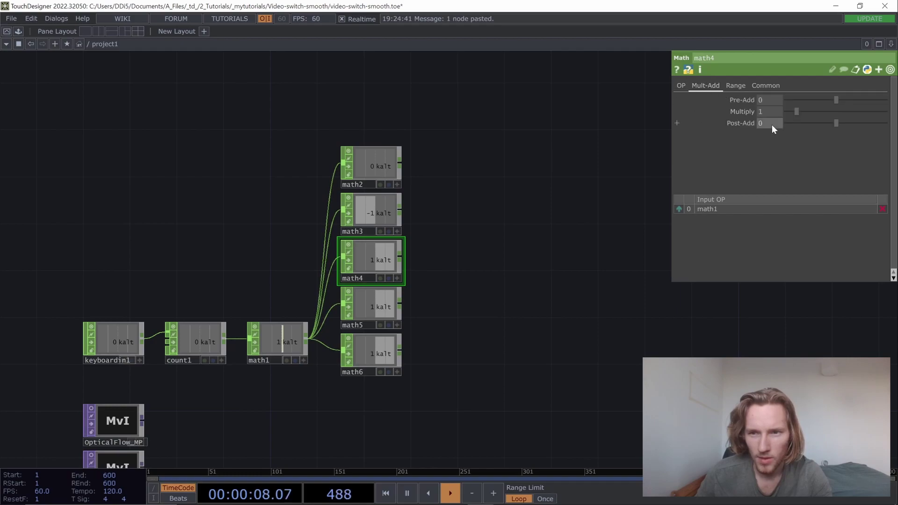
middle_drag(771, 125, 449, 239)
click(381, 298)
click(706, 86)
middle_drag(776, 113, 551, 208)
click(375, 358)
click(715, 84)
middle_drag(778, 127, 676, 123)
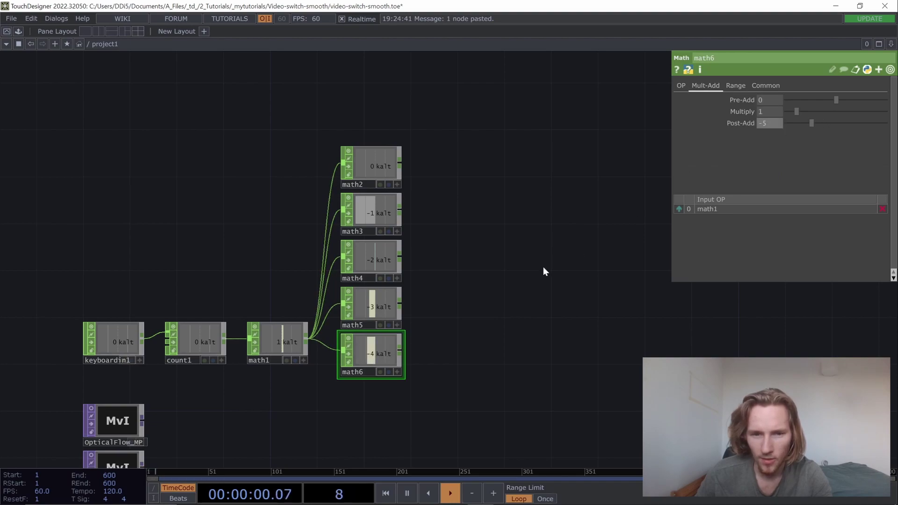
drag(404, 336, 348, 330)
- Step the counter with Alt and Space to check each Math CHOP's offset until it wraps to 0
scroll(326, 182, up, 3)
scroll(353, 182, down, 7)
scroll(345, 177, up, 3)
key(alt)
key(alt)
key(space)
key(space)
key(space)
key(space)
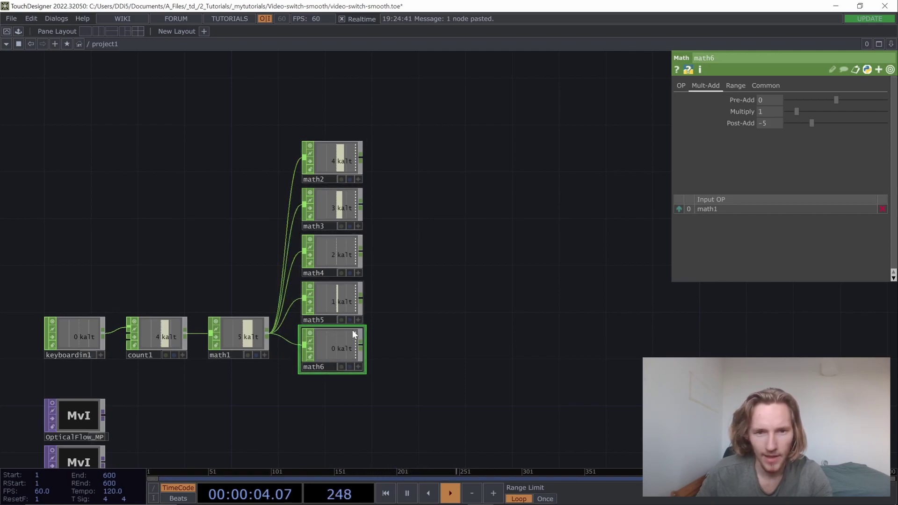
key(space)
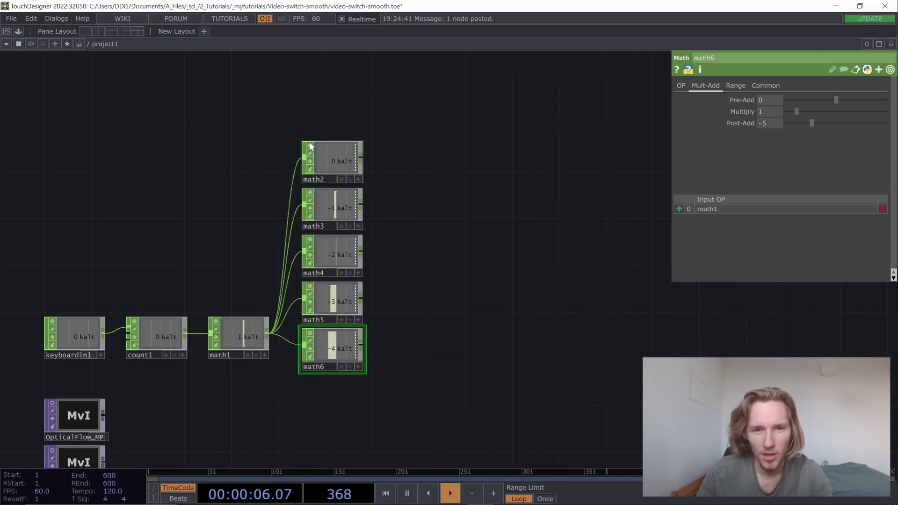
- Add a Logic CHOP, logic1, wired after math2
click(361, 160)
click(399, 156)
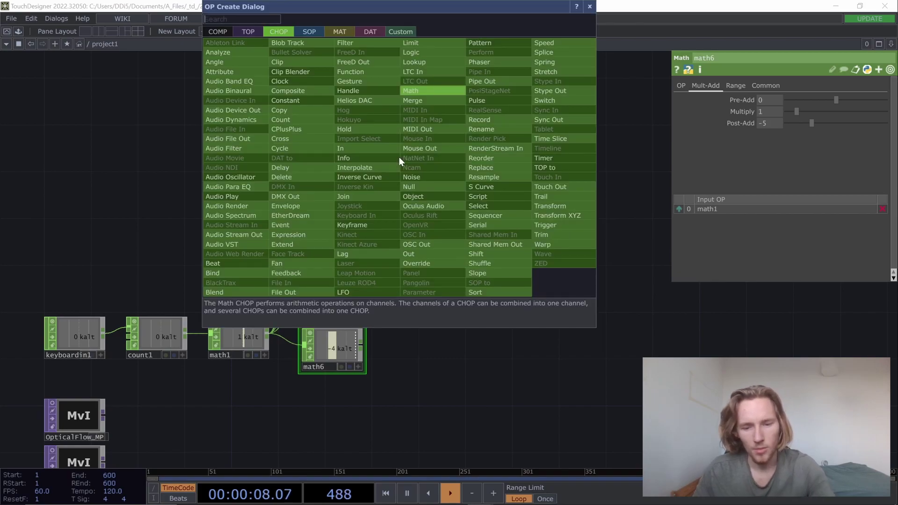
click(418, 62)
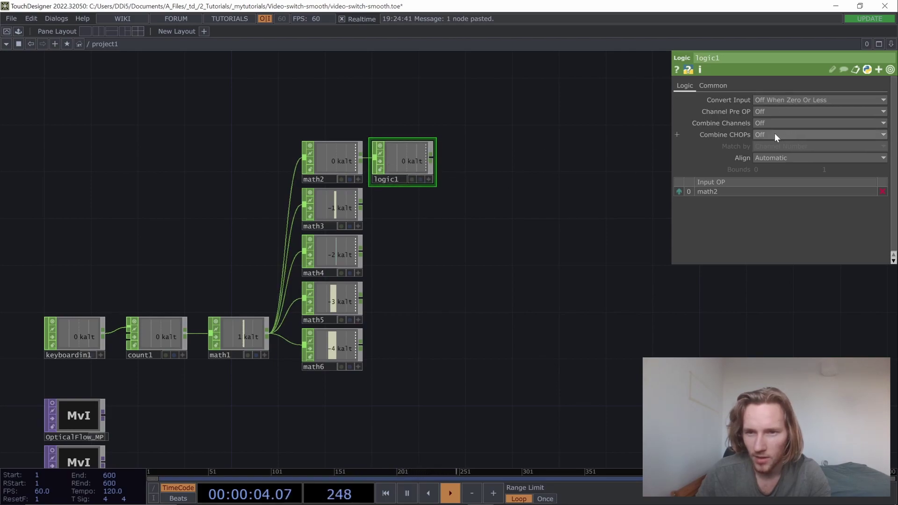
- Set logic1's Convert Input to Off When Outside Bounds with Bounds 0 to 0.1
click(787, 100)
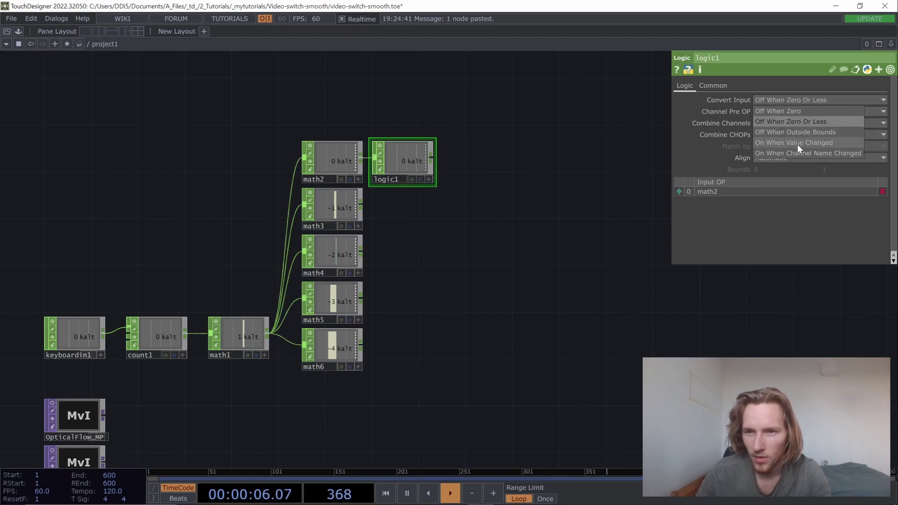
click(806, 133)
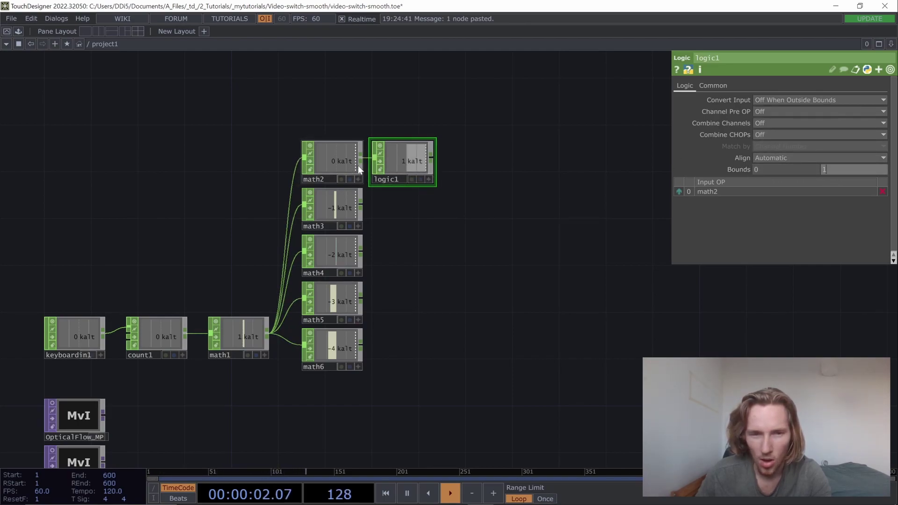
scroll(425, 159, up, 3)
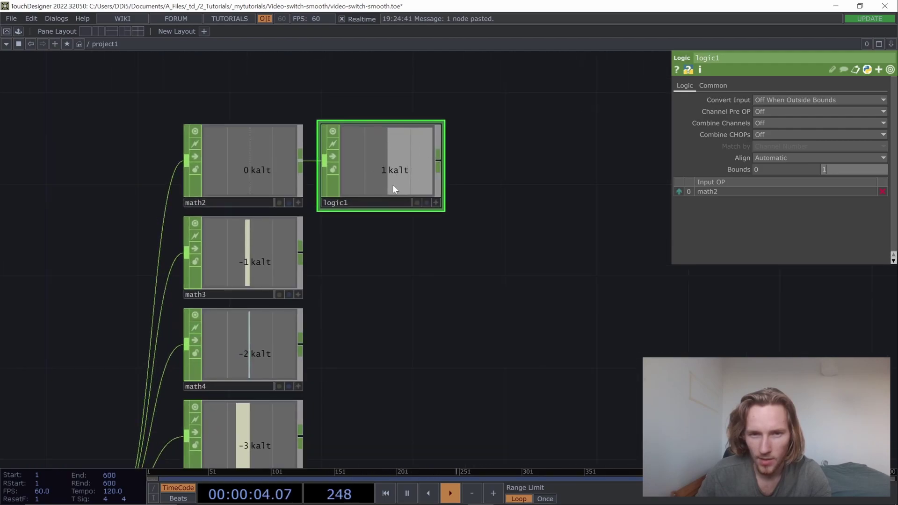
text(0.1)
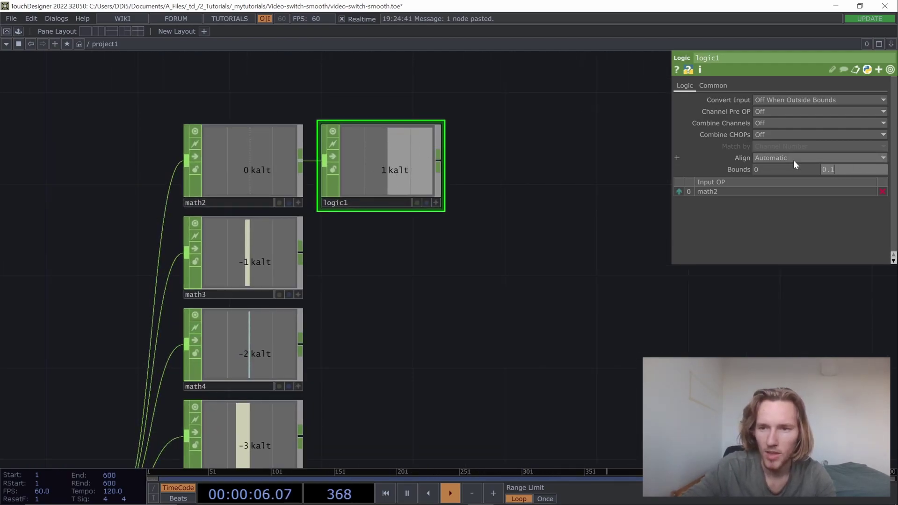
key(Return)
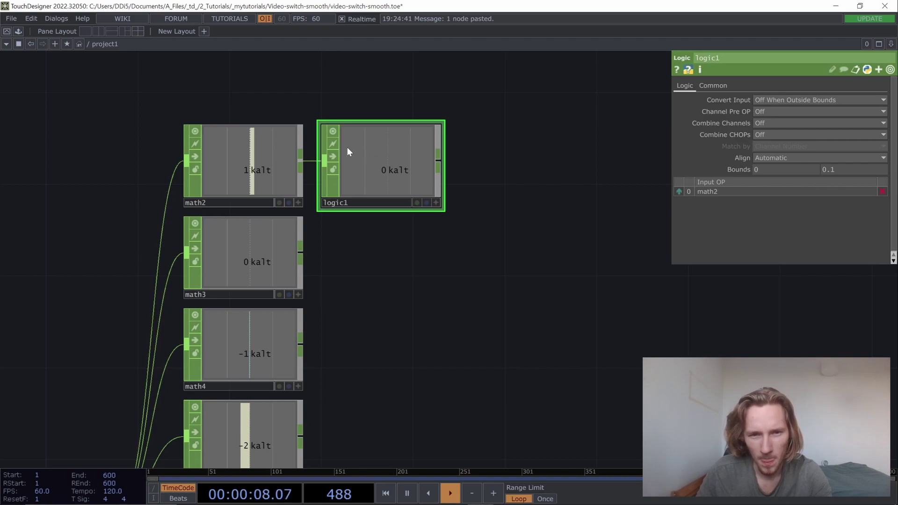
scroll(331, 145, down, 2)
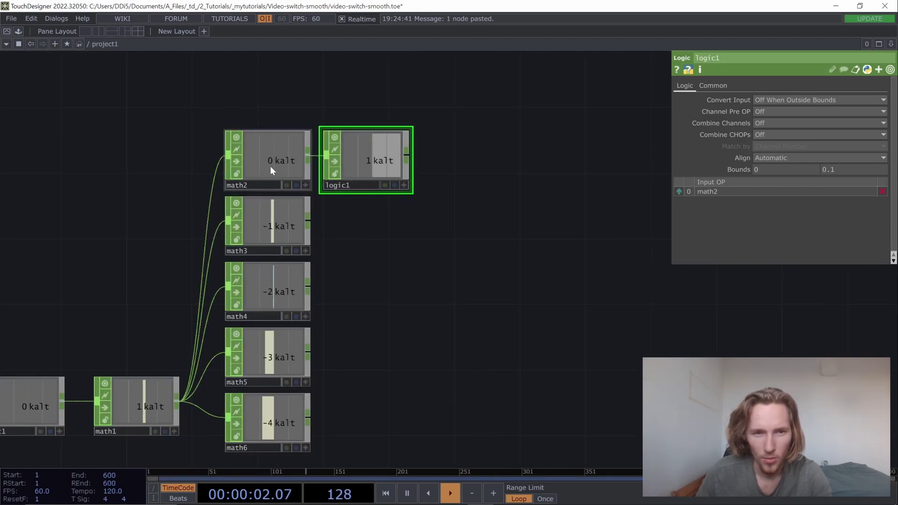
drag(381, 160, 397, 159)
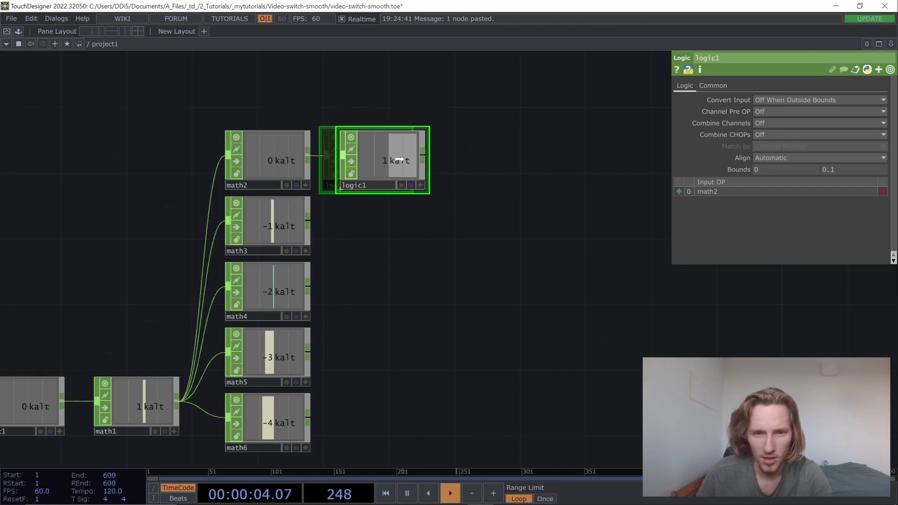
- Paste four copies of logic1 and wire math3–math6 into logic2–logic5
click(413, 160)
key(ctrl+v)
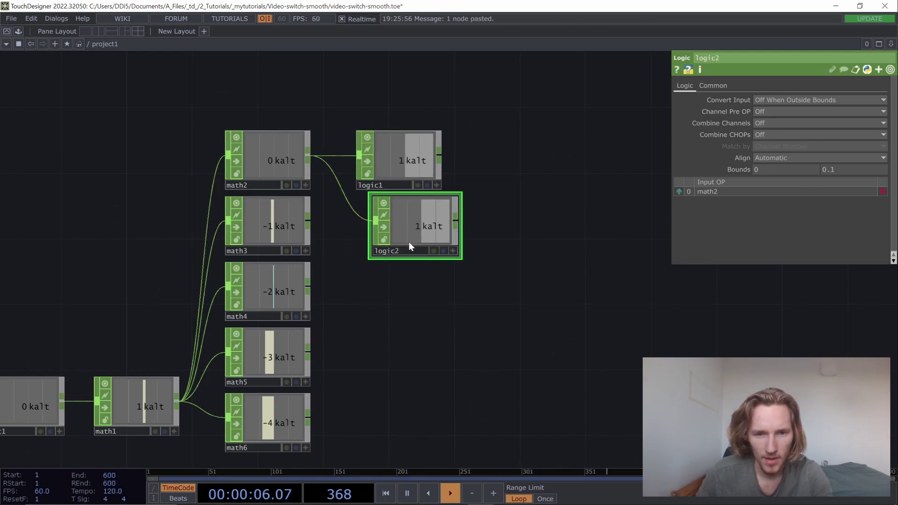
key(ctrl+v)
key(ctrl+v)
key(ctrl+v)
drag(307, 222, 376, 219)
drag(307, 288, 376, 302)
drag(307, 352, 375, 368)
drag(308, 417, 360, 421)
drag(413, 222, 364, 221)
- Arrange logic1–logic5 in a tidy column beside math2–math6
drag(398, 157, 365, 156)
drag(402, 281, 344, 264)
drag(396, 374, 356, 358)
drag(407, 439, 367, 411)
drag(406, 157, 506, 179)
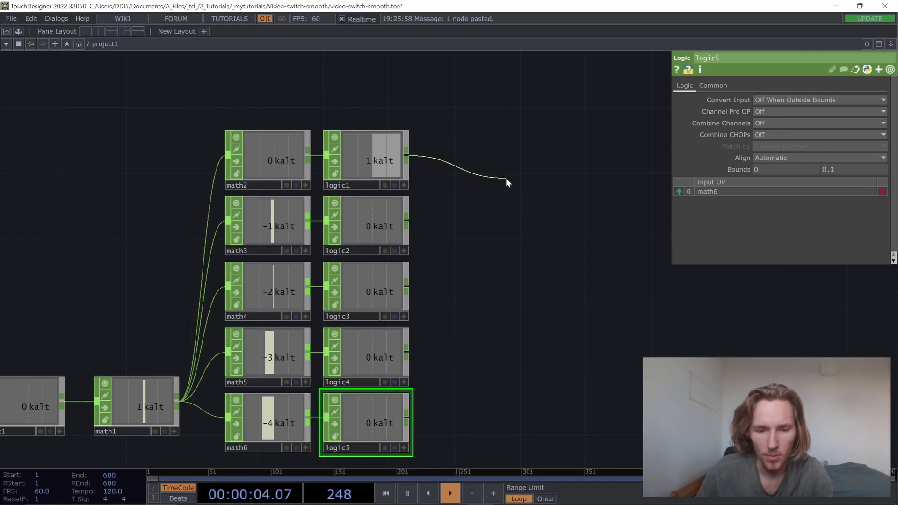
- Add Filter CHOPs filter1–filter3 after logic1, logic2 and logic3
click(506, 178)
click(463, 59)
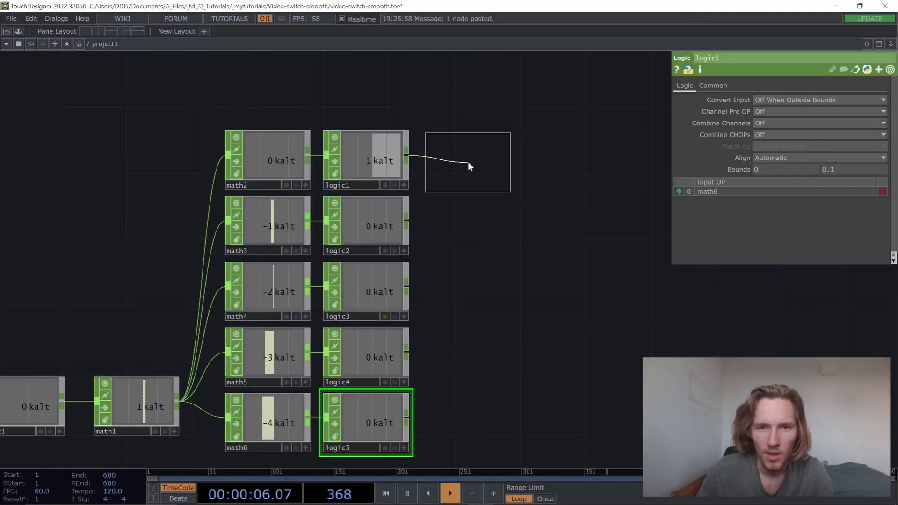
click(467, 162)
click(405, 221)
click(479, 235)
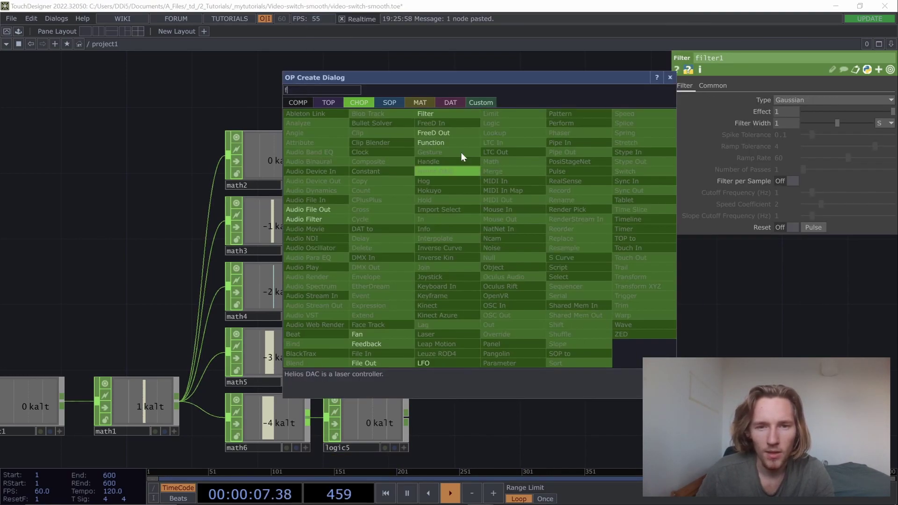
click(422, 114)
click(463, 225)
click(405, 286)
click(470, 287)
click(433, 166)
click(463, 290)
- Add Filter CHOPs filter4 and filter5 after logic4 and logic5
click(405, 352)
click(461, 364)
click(422, 222)
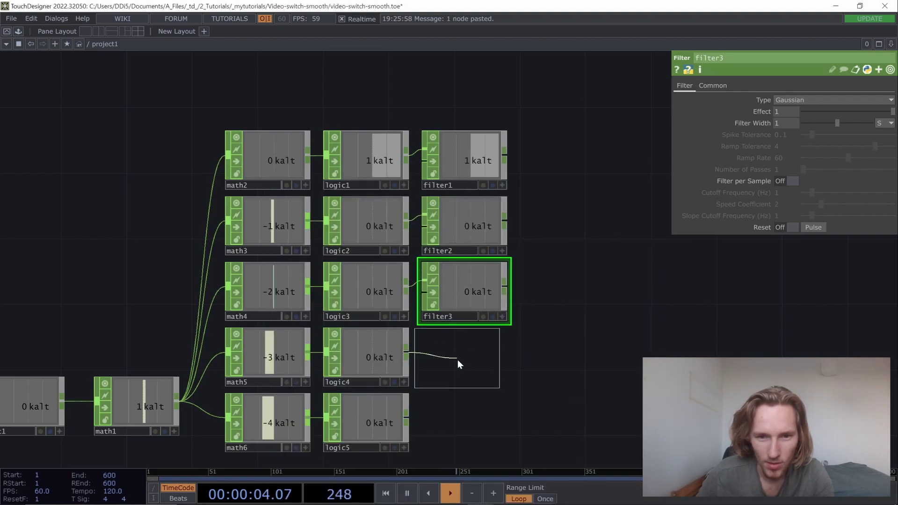
click(461, 357)
click(406, 418)
click(466, 423)
click(421, 221)
click(462, 426)
- Home the network view with H and select only the OpticalFlow_MP movie node
drag(540, 444, 434, 134)
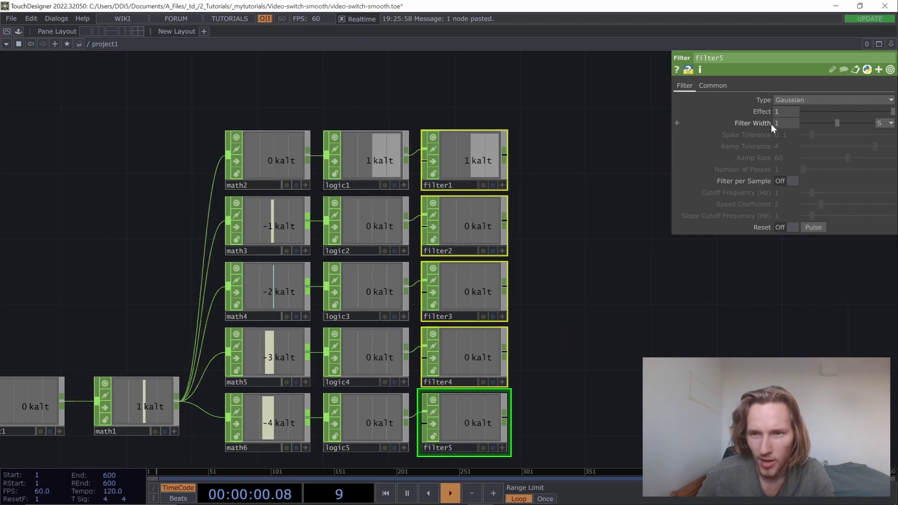
click(559, 220)
scroll(331, 119, down, 5)
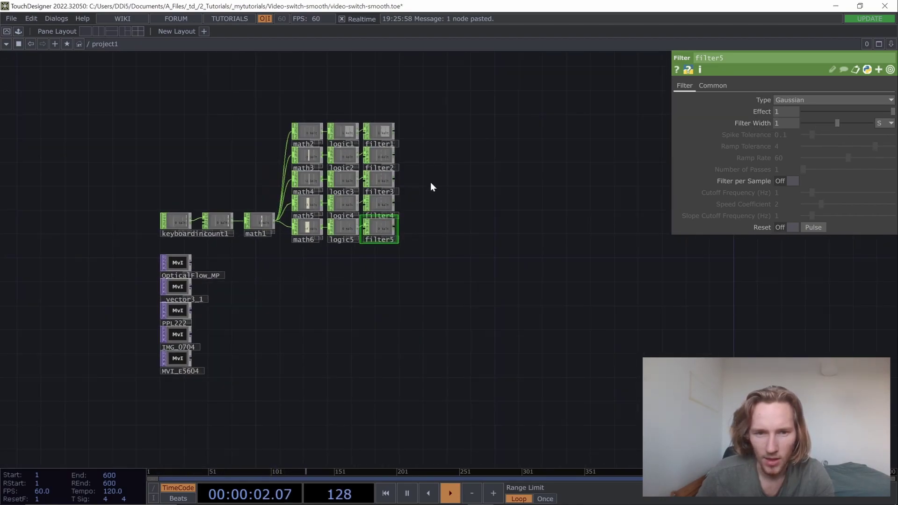
scroll(422, 184, up, 4)
scroll(422, 206, down, 4)
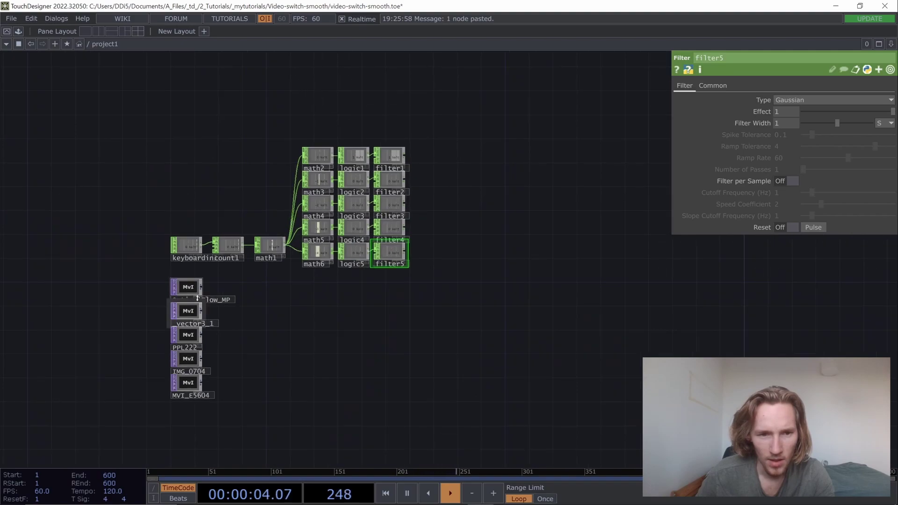
key(h)
drag(225, 407, 181, 285)
click(185, 292)
- Add Level TOPs level1 and level2 after OpticalFlow_MP and _vector3_1
right_click(202, 283)
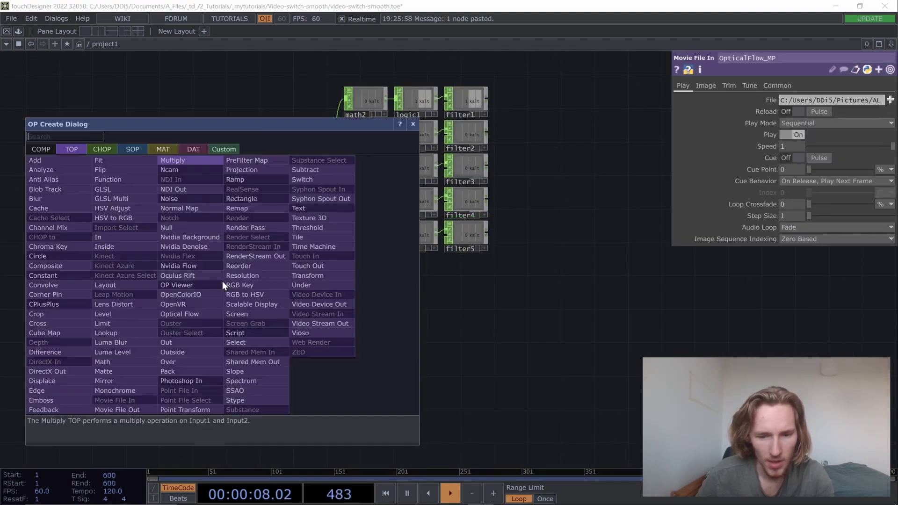
text(le)
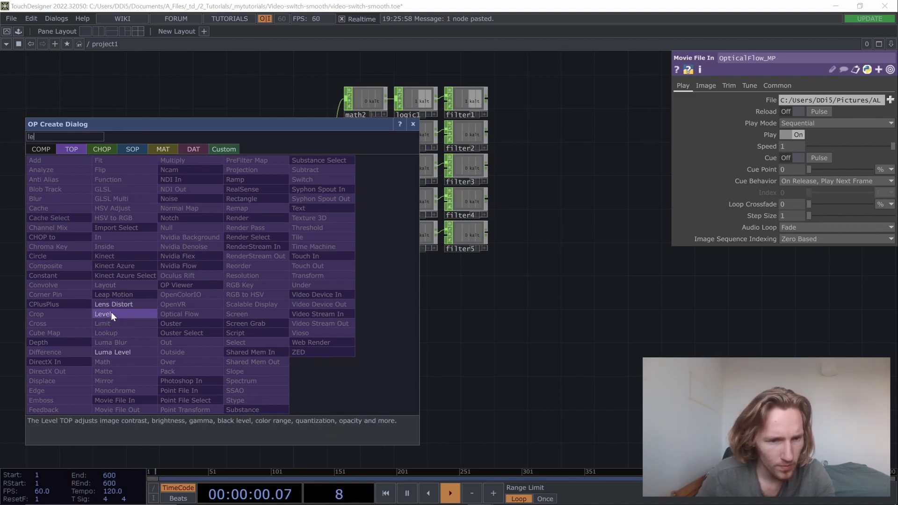
click(111, 313)
click(240, 286)
scroll(222, 314, up, 3)
click(196, 316)
key(Tab)
text(l)
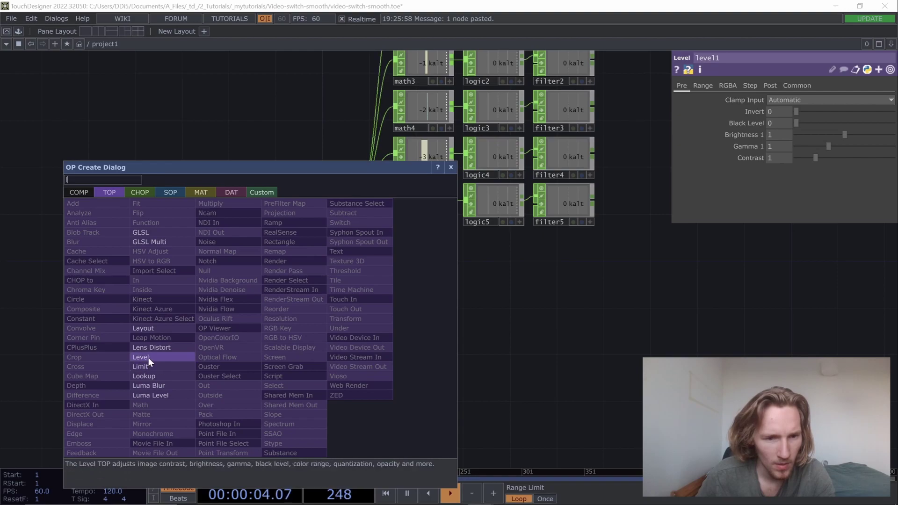
click(147, 358)
click(271, 343)
- Copy level2 into level3–level5 and feed them from PPL222, IMG_0704 and MVI_E5604
key(ctrl+c)
key(ctrl+v)
key(ctrl+v)
key(ctrl+v)
drag(399, 351, 433, 272)
click(230, 287)
click(262, 305)
click(231, 333)
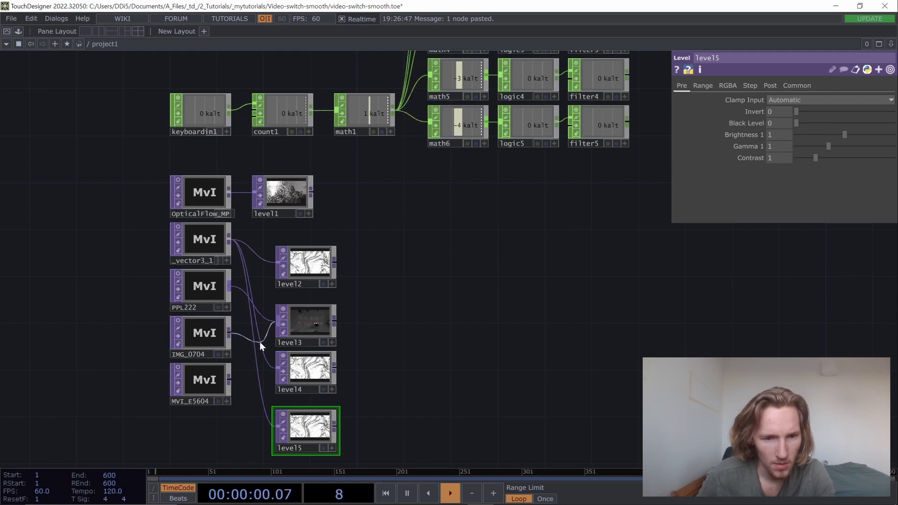
click(278, 367)
click(229, 379)
click(277, 426)
- Line level2–level5 up beside their clips and start a new TOP from level1's output
drag(296, 277, 273, 253)
drag(297, 334, 274, 299)
drag(307, 373, 283, 335)
drag(301, 421, 278, 374)
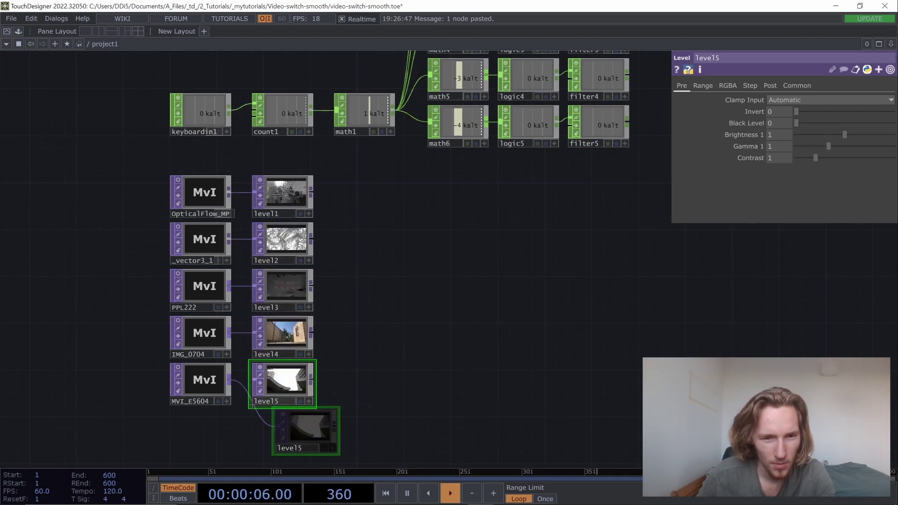
click(313, 192)
click(402, 277)
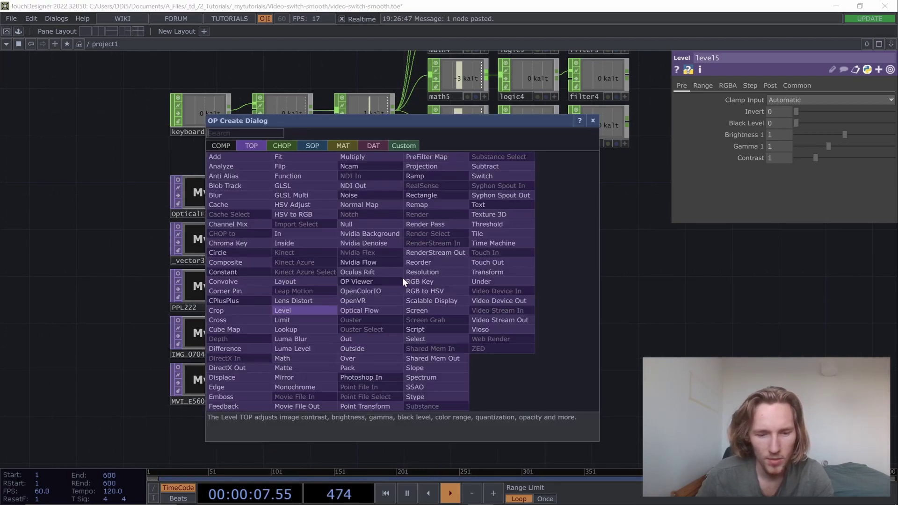
- Place comp1 after level1, wire level2–level5 into it, and turn off Level previews
click(234, 261)
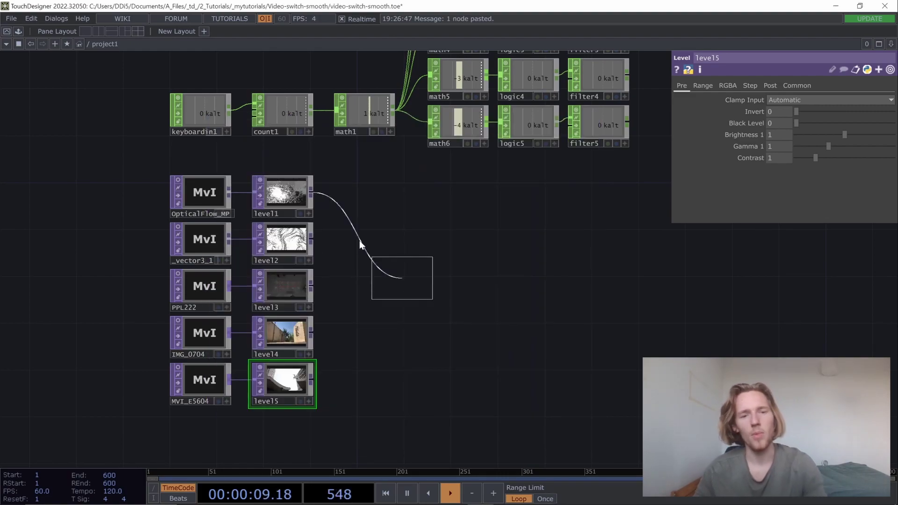
click(390, 281)
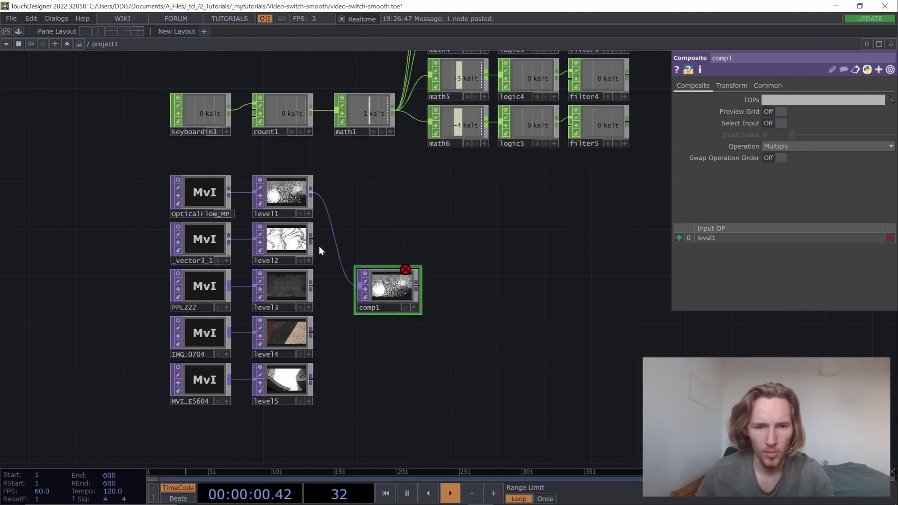
drag(312, 239, 349, 285)
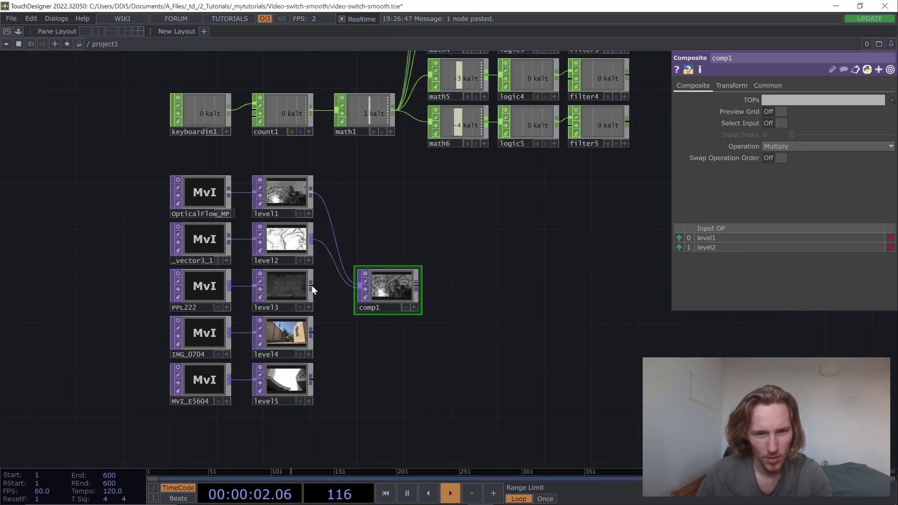
click(351, 288)
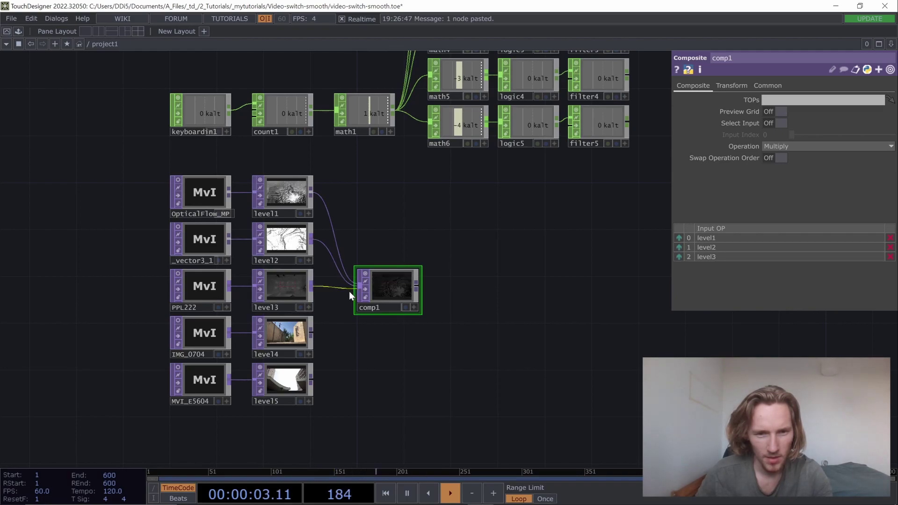
drag(296, 435, 261, 178)
click(260, 179)
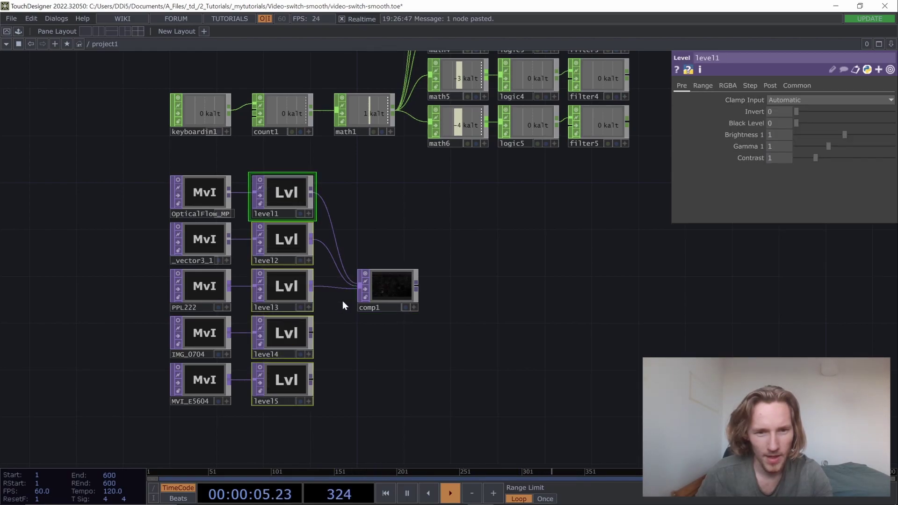
click(312, 331)
click(352, 291)
click(312, 379)
click(360, 300)
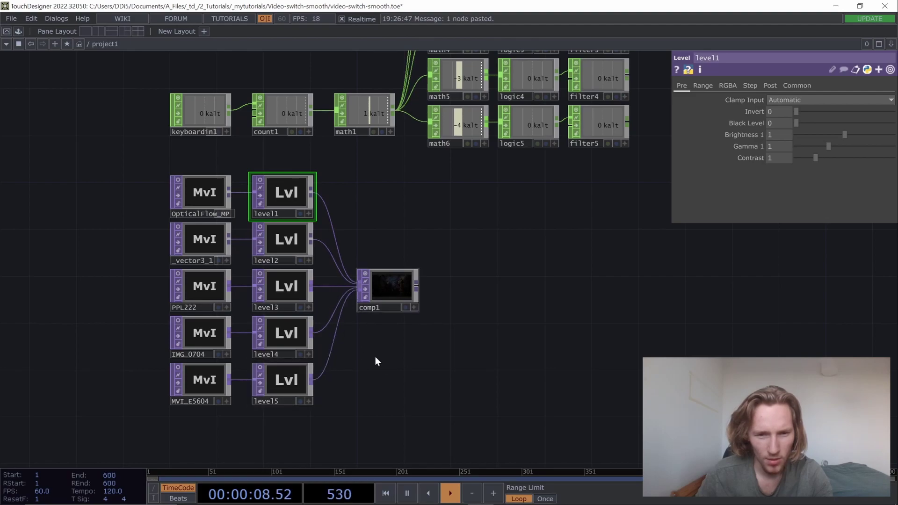
- Change comp1's Operation from Multiply to Add
click(404, 276)
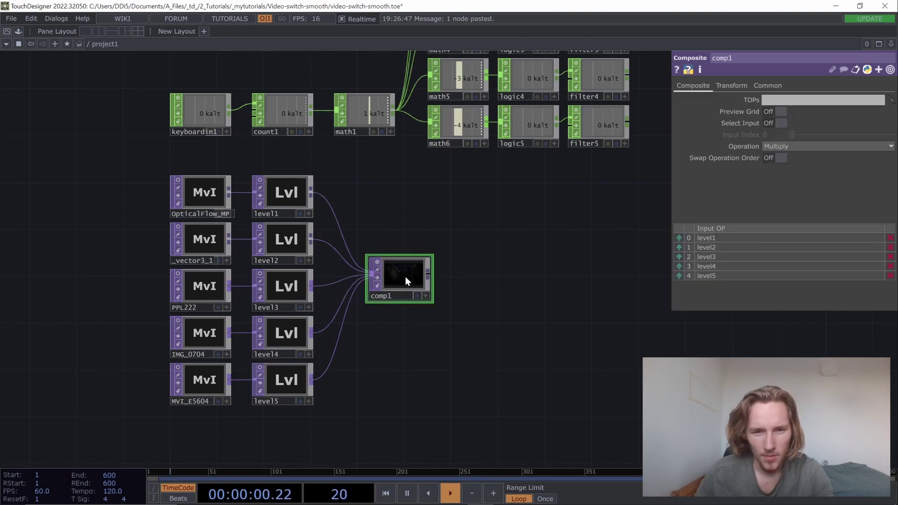
click(787, 146)
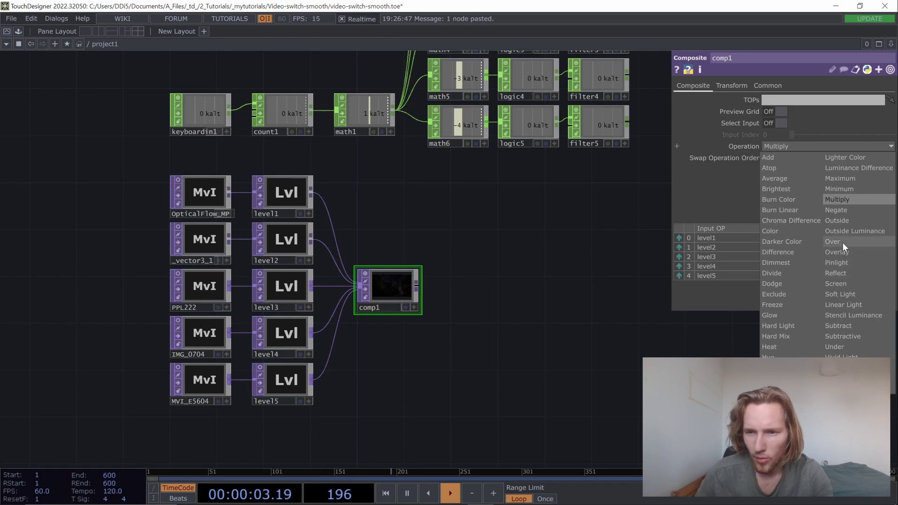
click(774, 155)
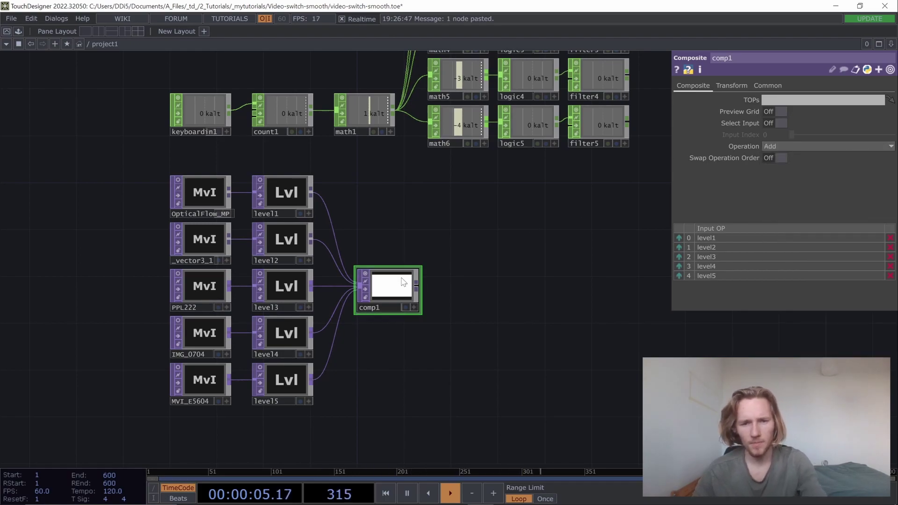
- Move the movie and Level nodes to the right of the filter column
scroll(353, 277, up, 3)
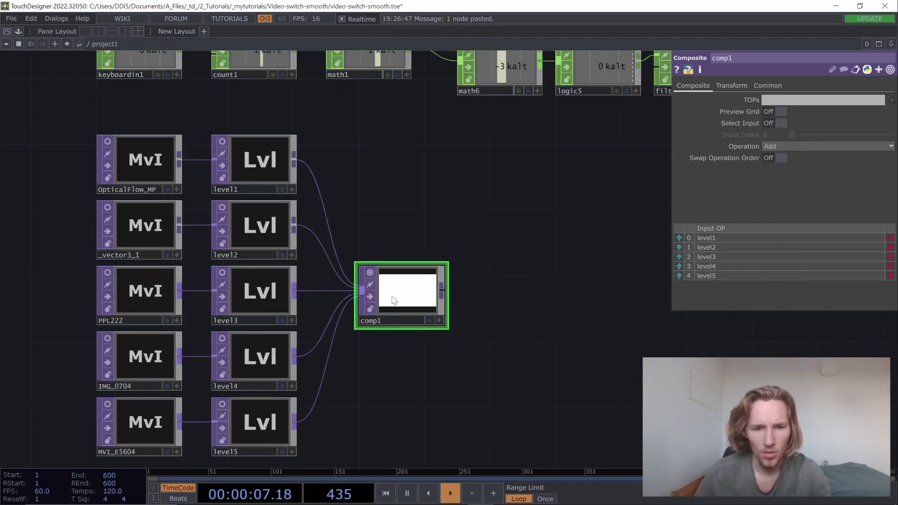
scroll(430, 275, down, 5)
click(303, 192)
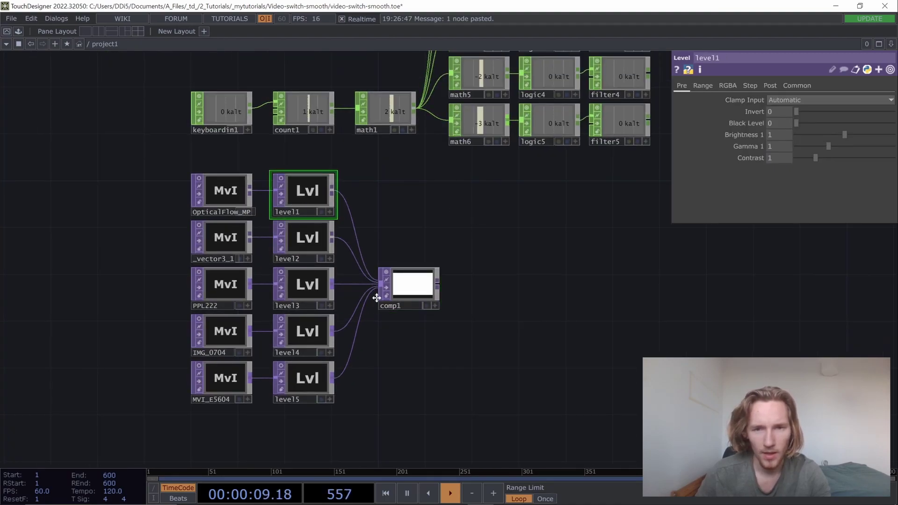
drag(483, 208, 365, 310)
scroll(365, 311, down, 3)
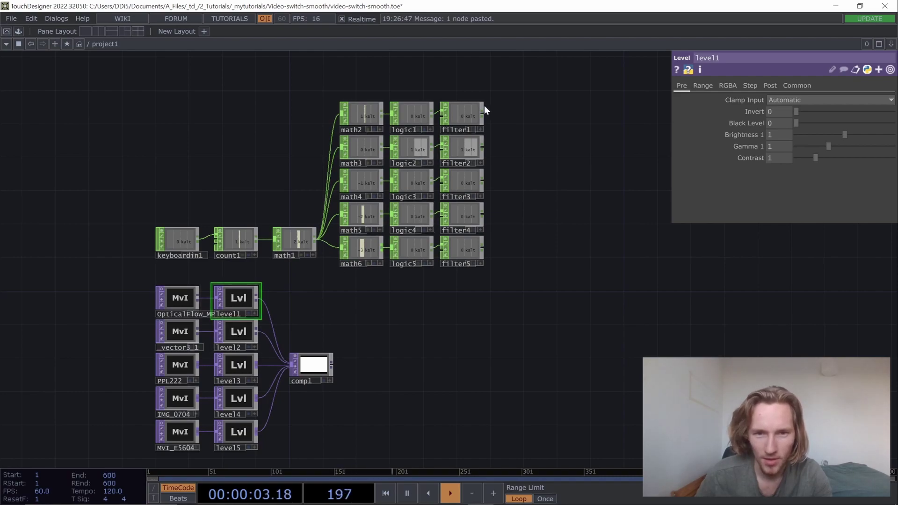
click(480, 130)
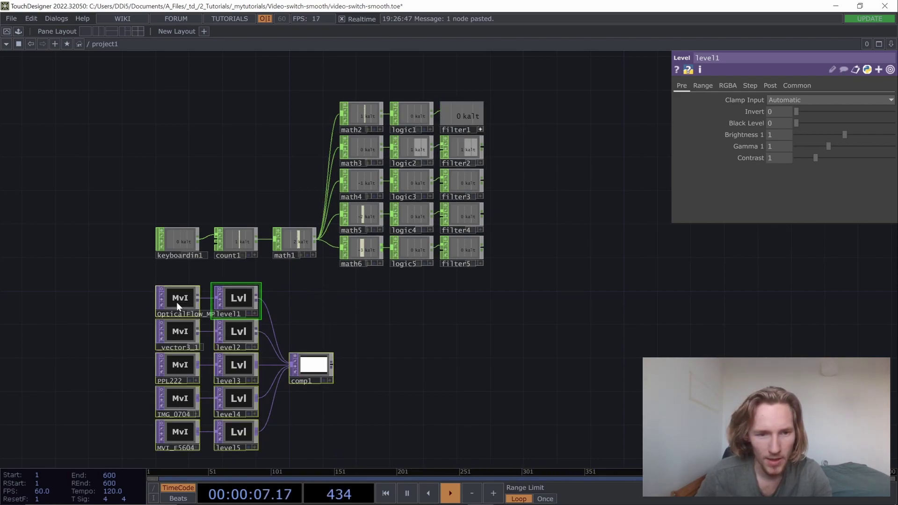
drag(460, 282, 518, 118)
drag(603, 76, 519, 130)
scroll(518, 129, up, 4)
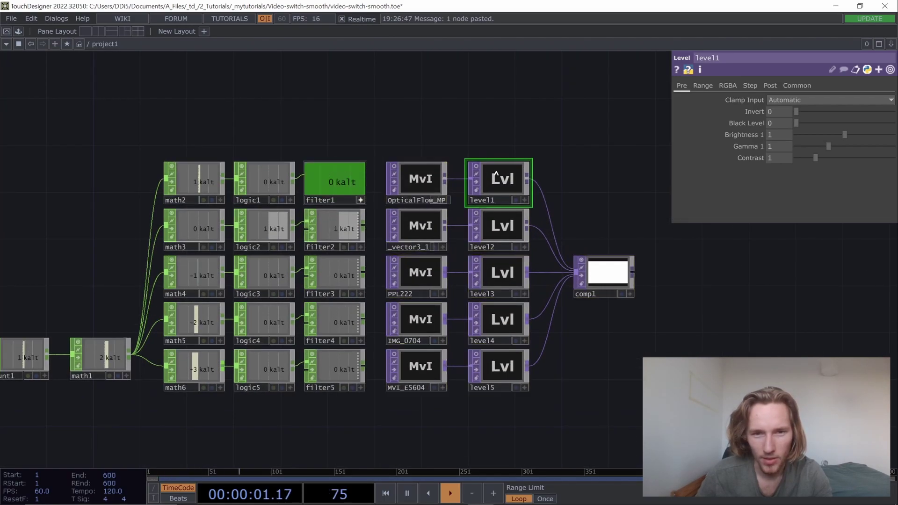
- Export filter1 and filter2 channels to level1 and level2 Brightness
drag(334, 182, 776, 123)
click(778, 121)
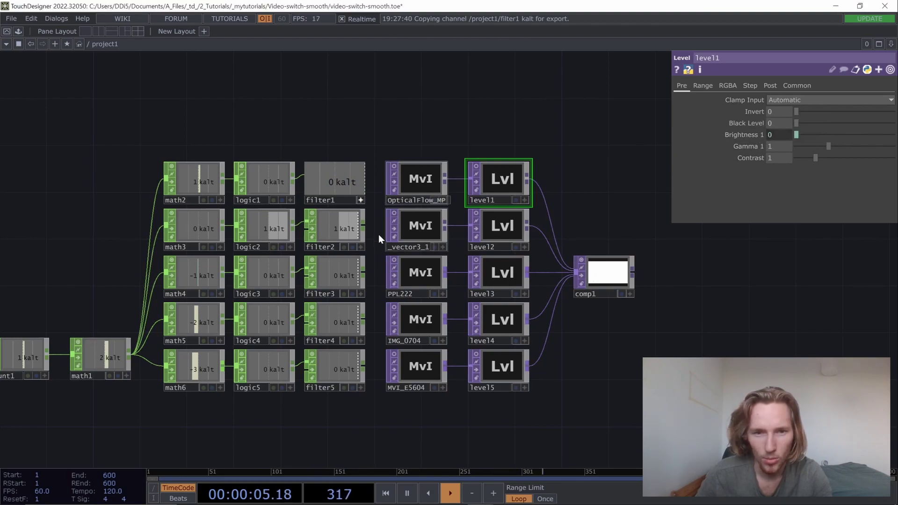
click(501, 229)
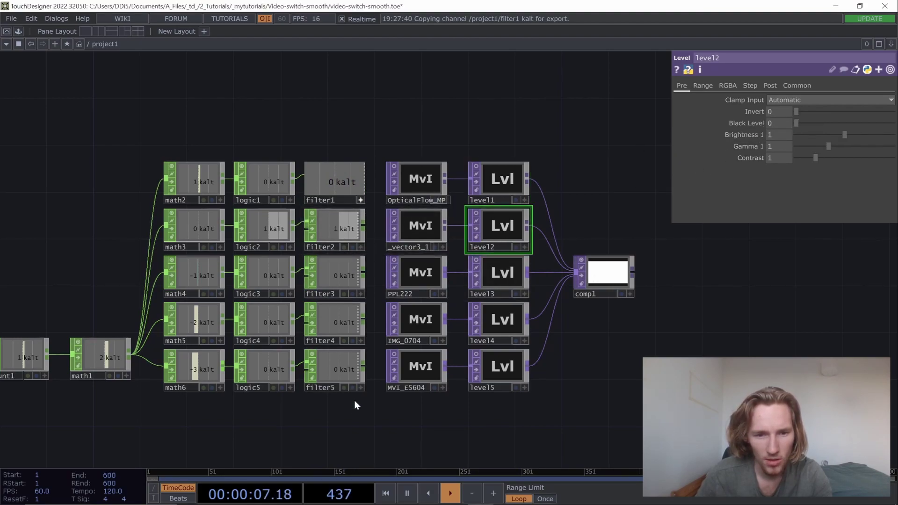
drag(353, 402, 359, 244)
click(360, 247)
drag(486, 432, 484, 425)
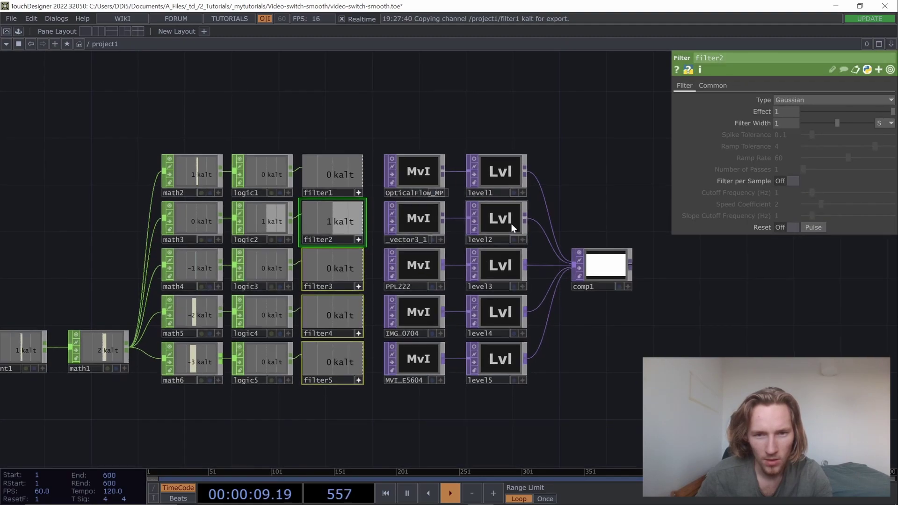
click(511, 220)
drag(333, 222, 773, 135)
click(779, 133)
- Export filter3, filter4 and filter5 channels to level3–level5 Brightness
click(516, 260)
drag(333, 269, 782, 135)
click(788, 128)
click(500, 309)
drag(334, 316, 781, 135)
click(792, 129)
click(500, 358)
drag(355, 347, 782, 134)
click(785, 128)
scroll(577, 286, up, 6)
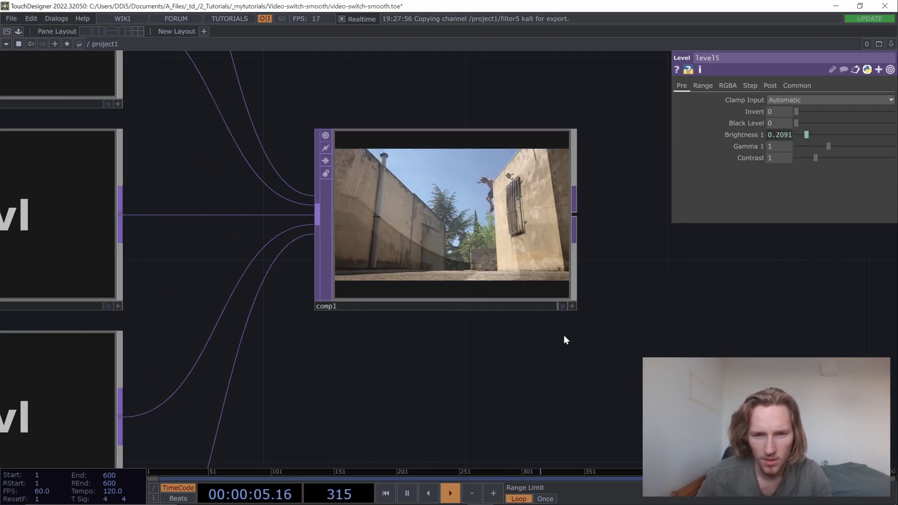
scroll(583, 345, down, 8)
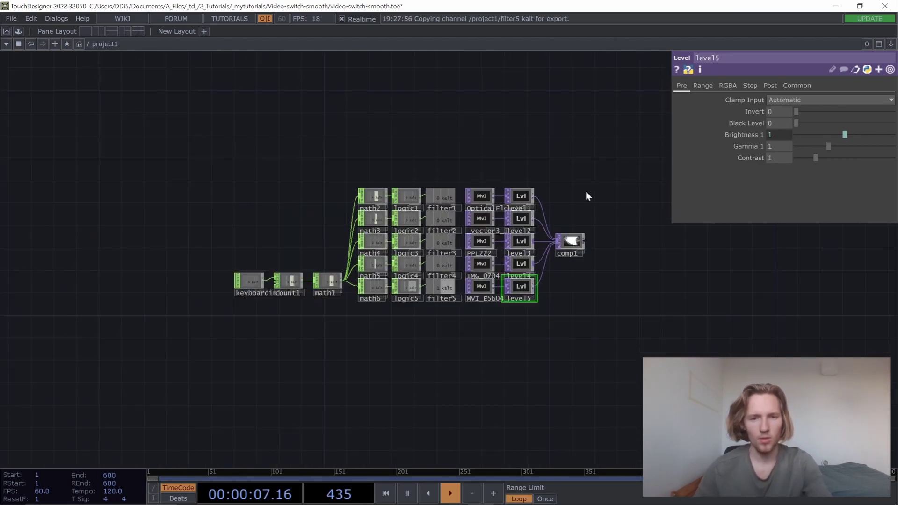
scroll(491, 257, up, 3)
click(438, 175)
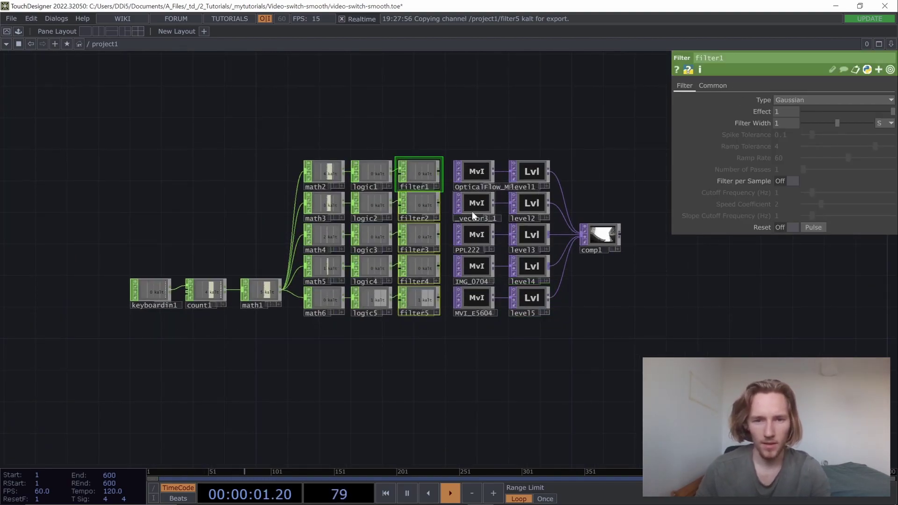
drag(463, 153, 464, 196)
drag(493, 137, 532, 136)
scroll(616, 283, up, 3)
scroll(751, 298, down, 3)
scroll(737, 288, up, 3)
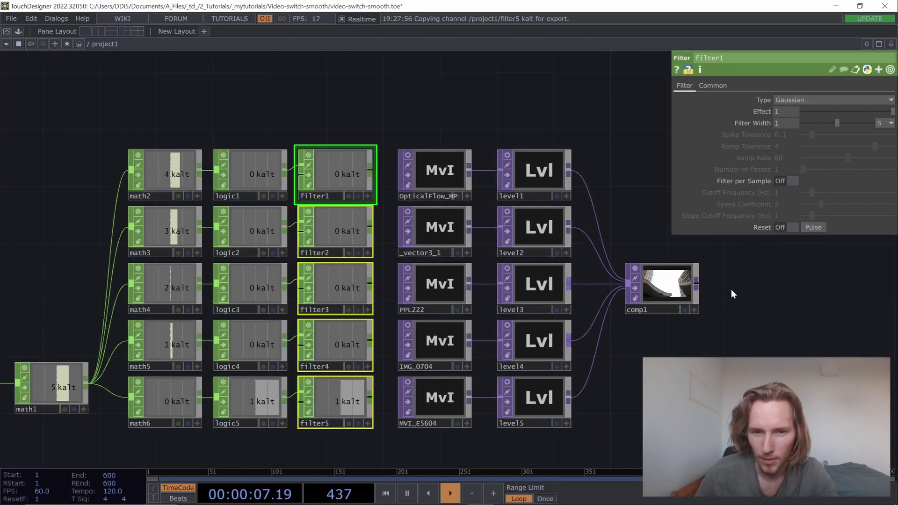
- Shift the keyboardin1, count1 and math1 chain slightly further left
scroll(737, 288, down, 3)
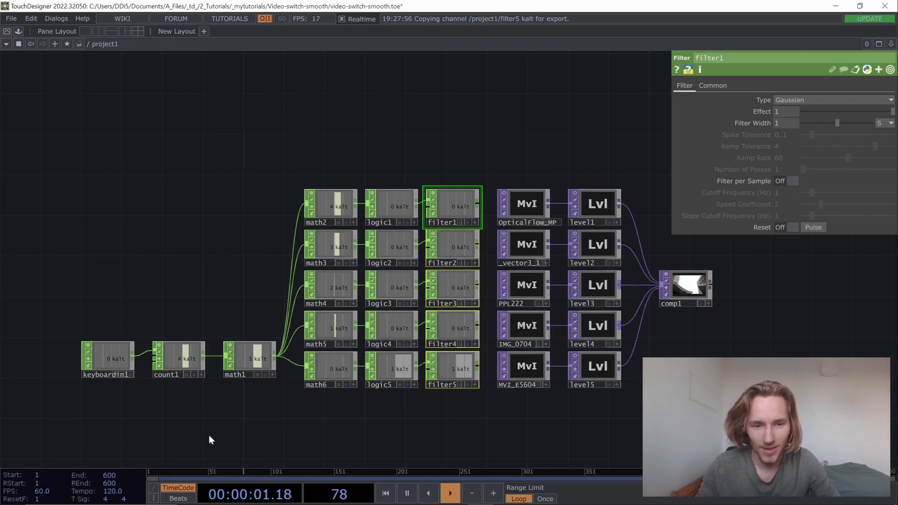
click(125, 351)
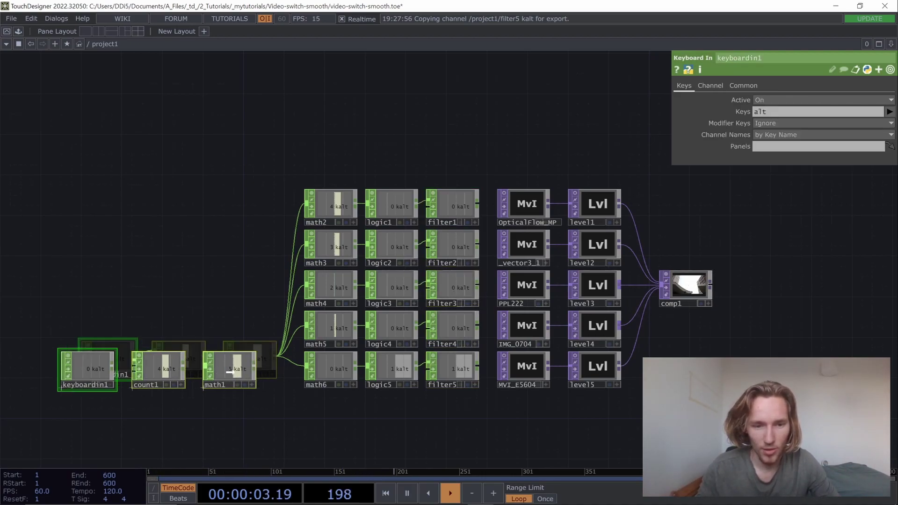
drag(230, 372, 230, 372)
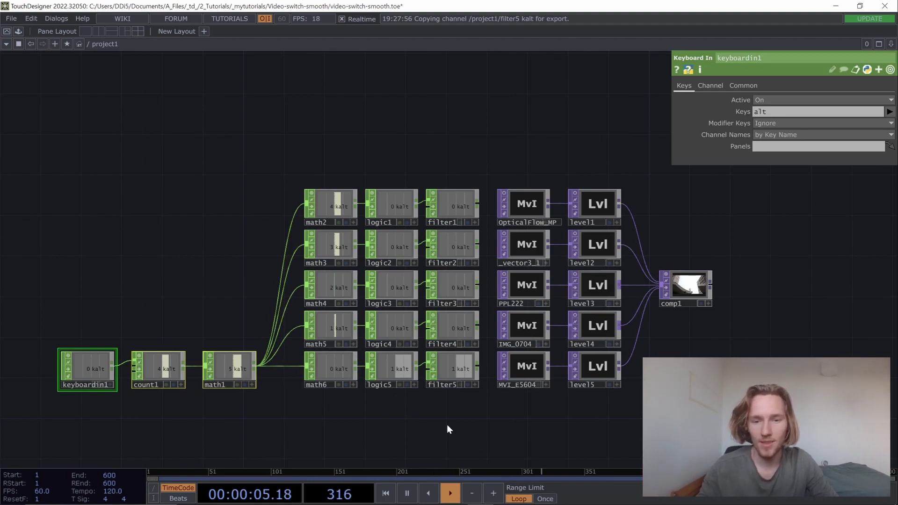